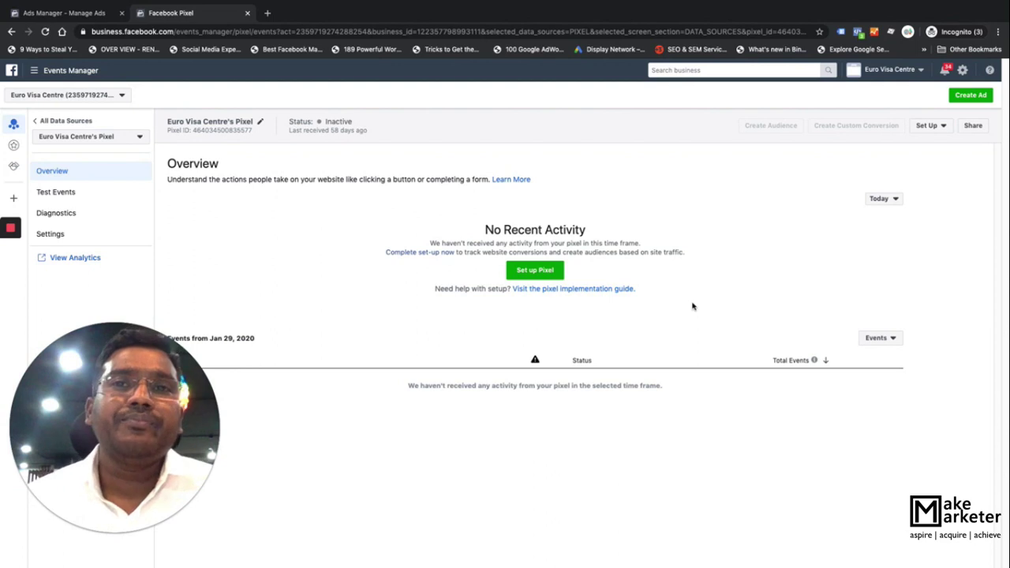
{"action": "left_click", "coordinate": [33, 72]}
{"action": "left_click_drag", "start_coordinate": [99, 469], "coordinate": [249, 469]}
{"action": "left_click", "coordinate": [85, 341]}
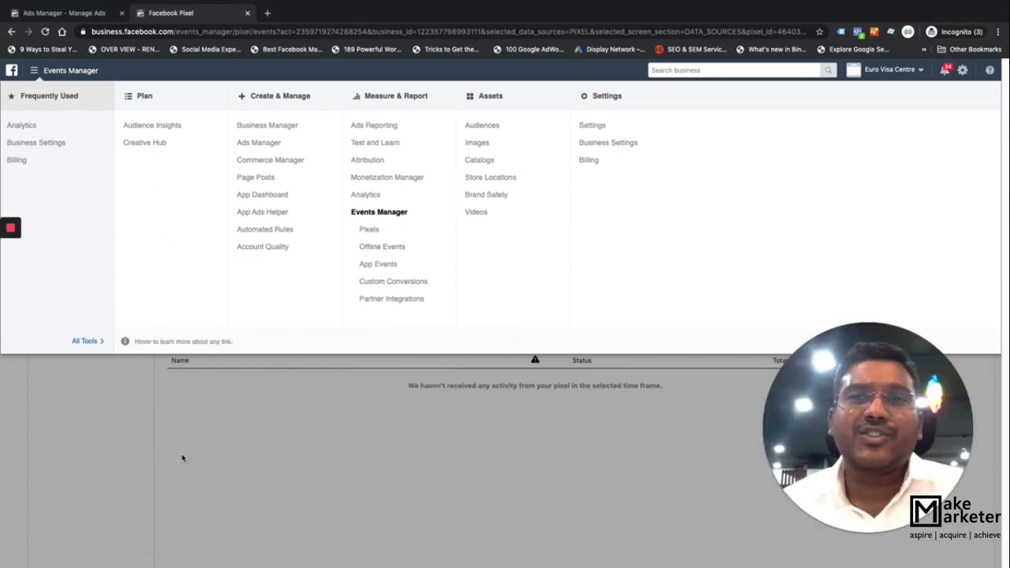
{"action": "left_click", "coordinate": [193, 442]}
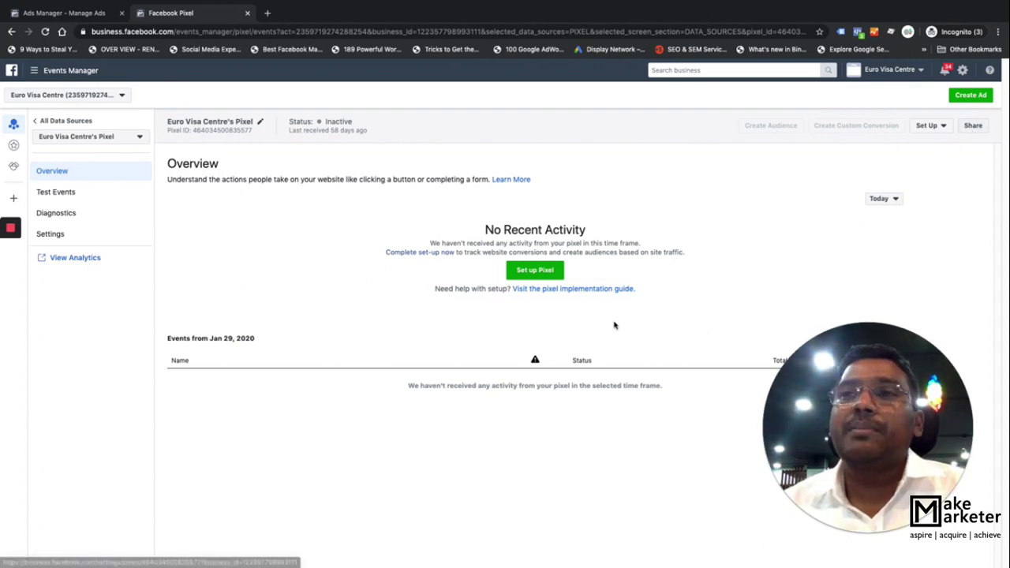
Step: Start the pixel setup, choose manual installation on the website, and copy the pixel base code to the clipboard
{"action": "left_click", "coordinate": [539, 276]}
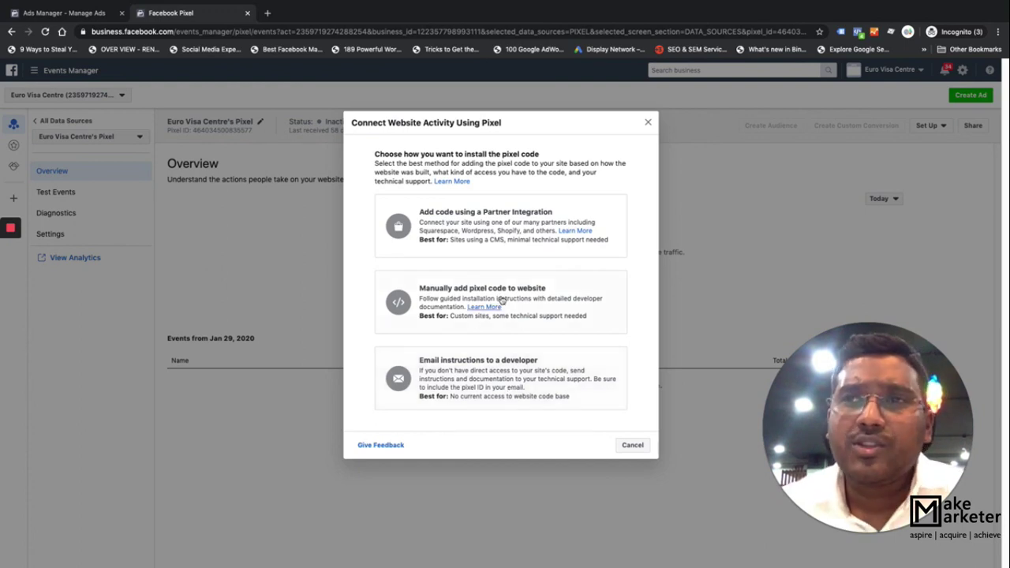
{"action": "left_click", "coordinate": [509, 304]}
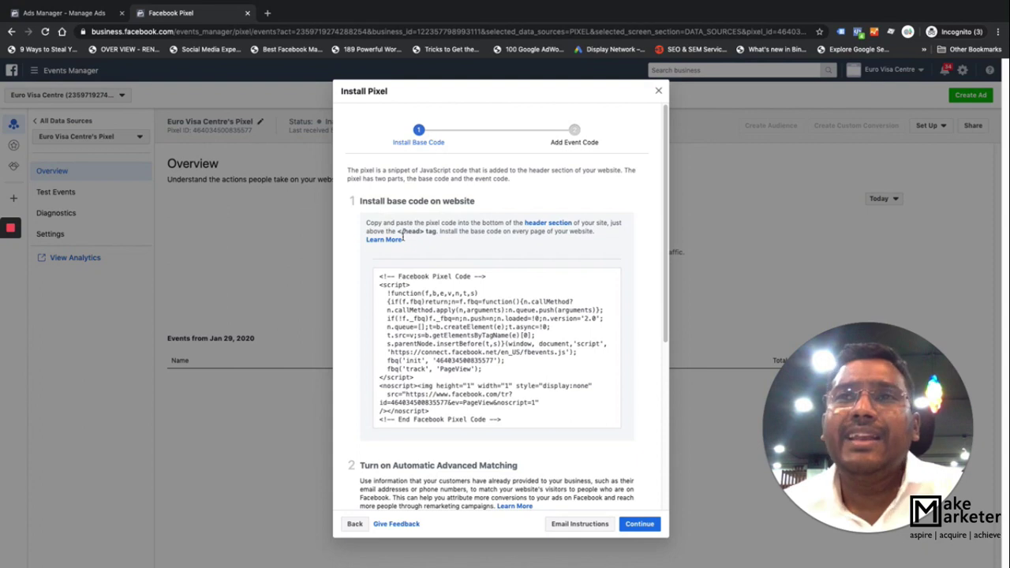
{"action": "left_click", "coordinate": [513, 409]}
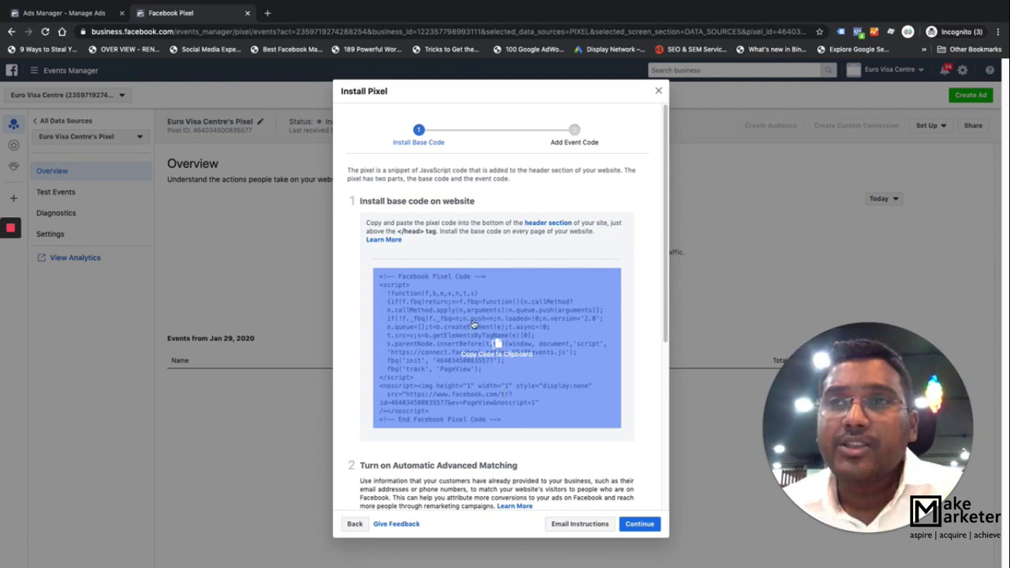
{"action": "left_click", "coordinate": [516, 386]}
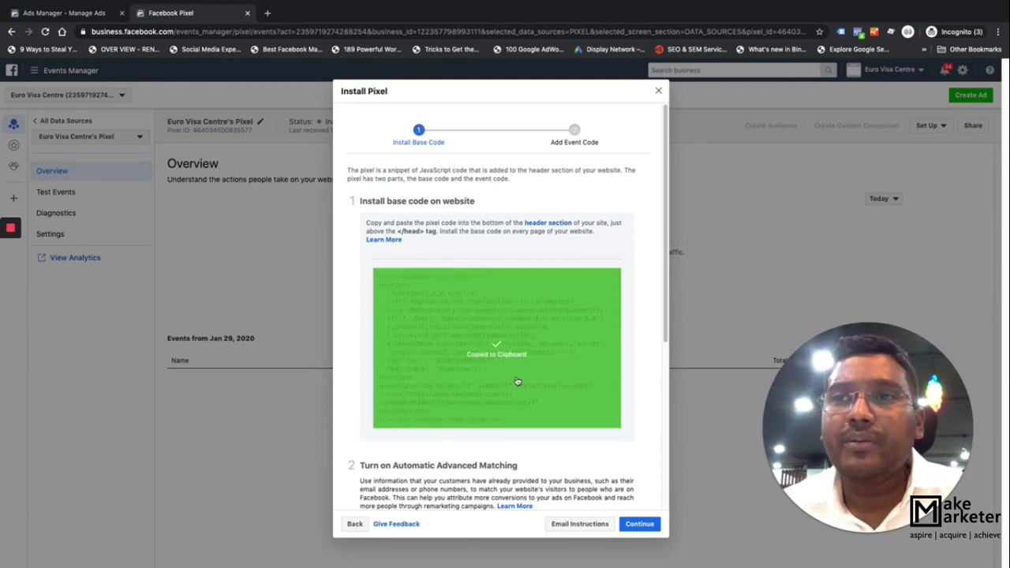
Step: Switch to Microsoft Word and create a new blank document
{"action": "key", "text": "ctrl+Up"}
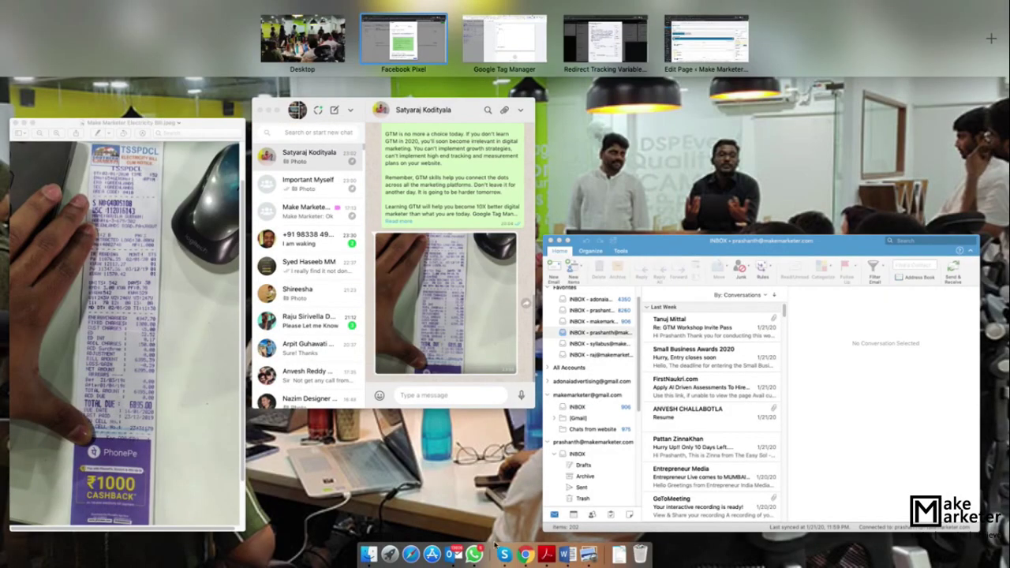
{"action": "key", "text": "ctrl+Up"}
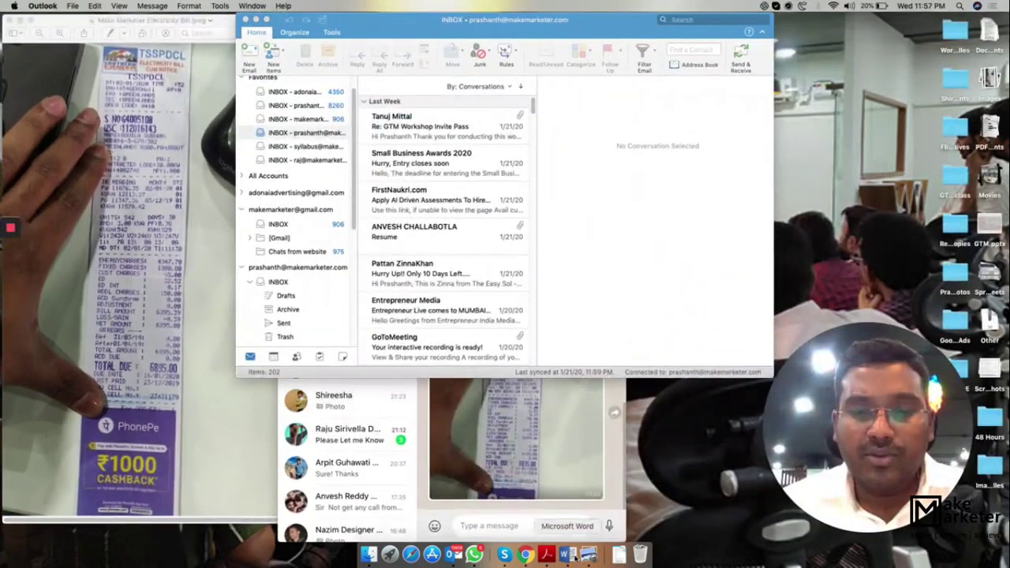
{"action": "left_click", "coordinate": [568, 554]}
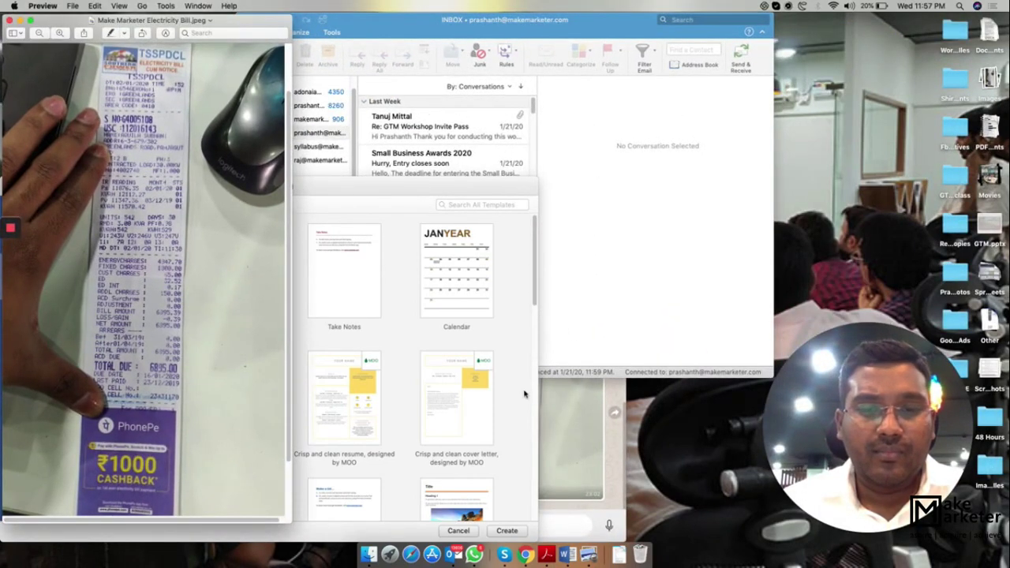
{"action": "left_click", "coordinate": [407, 349]}
{"action": "left_click", "coordinate": [137, 289]}
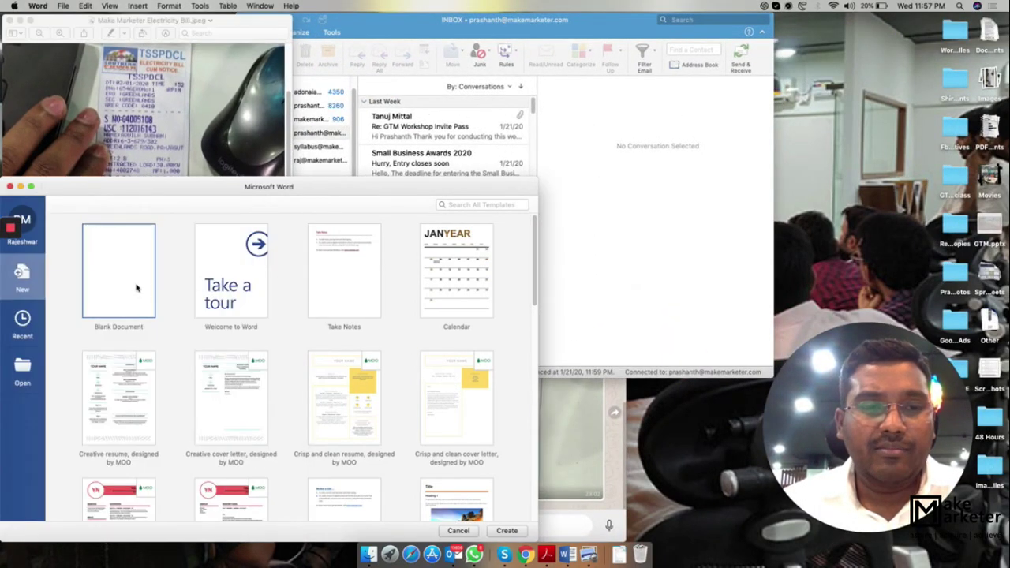
{"action": "left_click", "coordinate": [32, 188]}
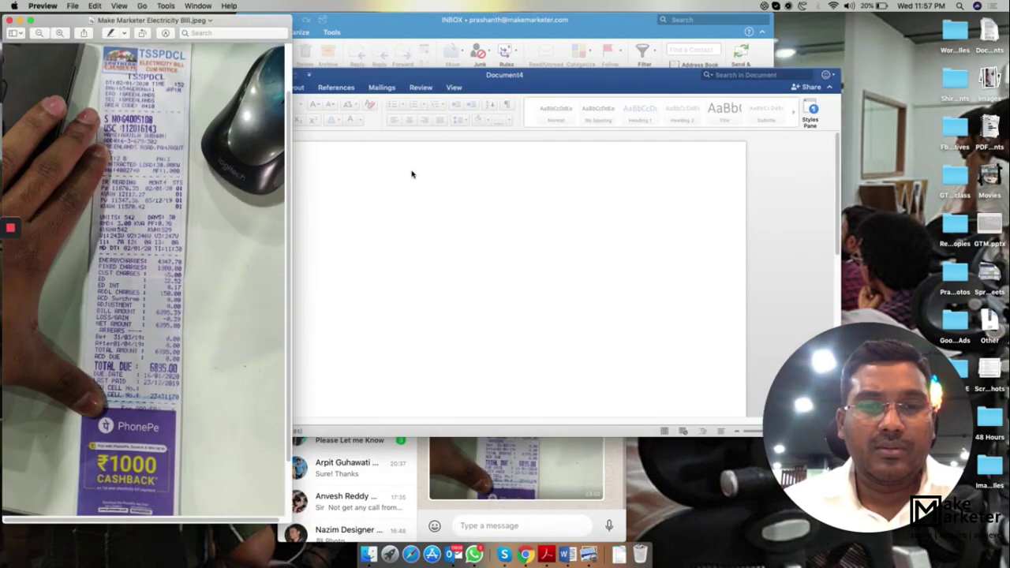
Step: Bring the blank Word document to the front and make its window full screen
{"action": "left_click", "coordinate": [388, 42]}
{"action": "key", "text": "ctrl+Up"}
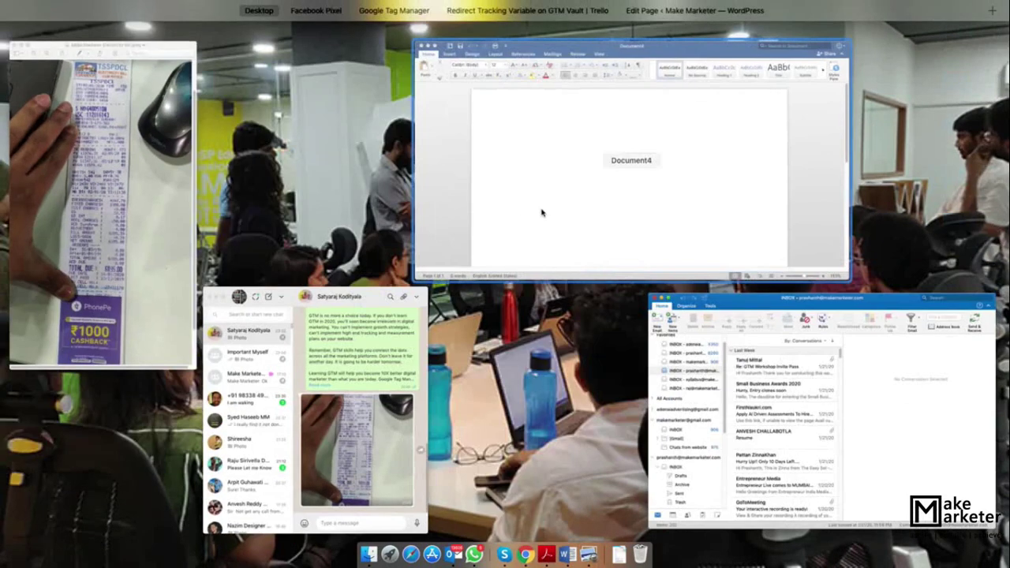
{"action": "left_click", "coordinate": [550, 205]}
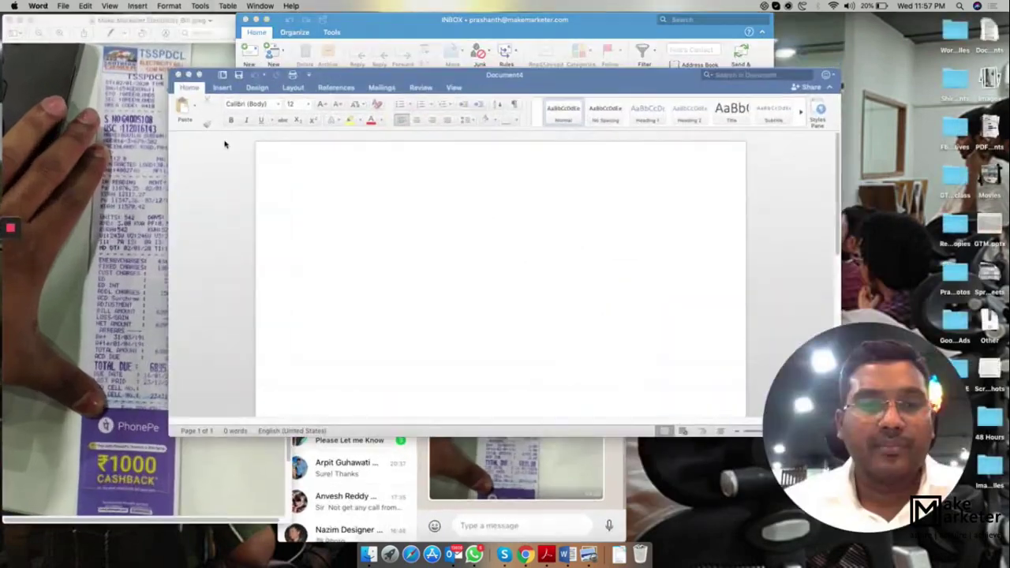
{"action": "left_click", "coordinate": [201, 75]}
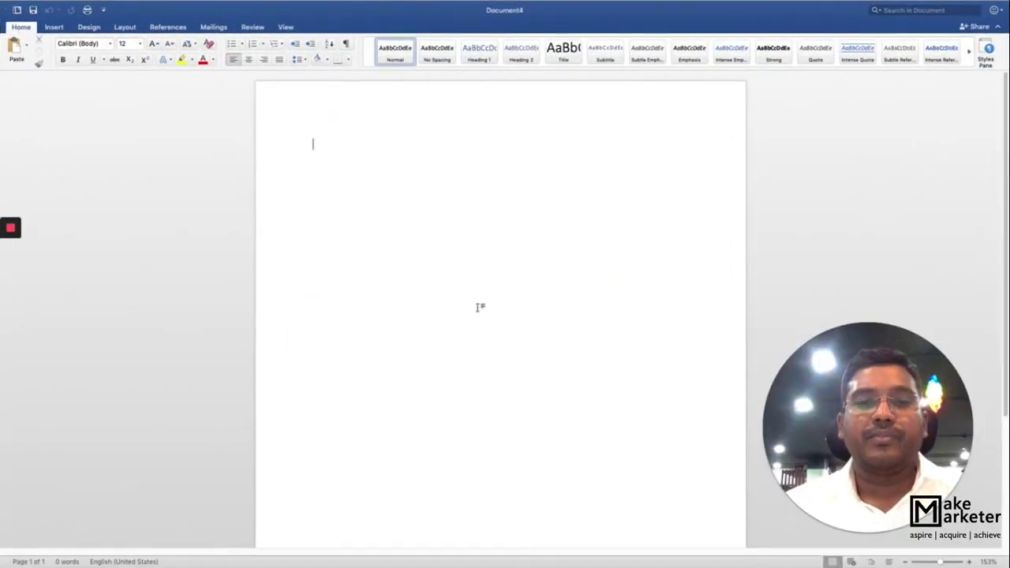
Step: Paste the copied Facebook Pixel code into the document and set the zoom to 310%
{"action": "left_click", "coordinate": [950, 563]}
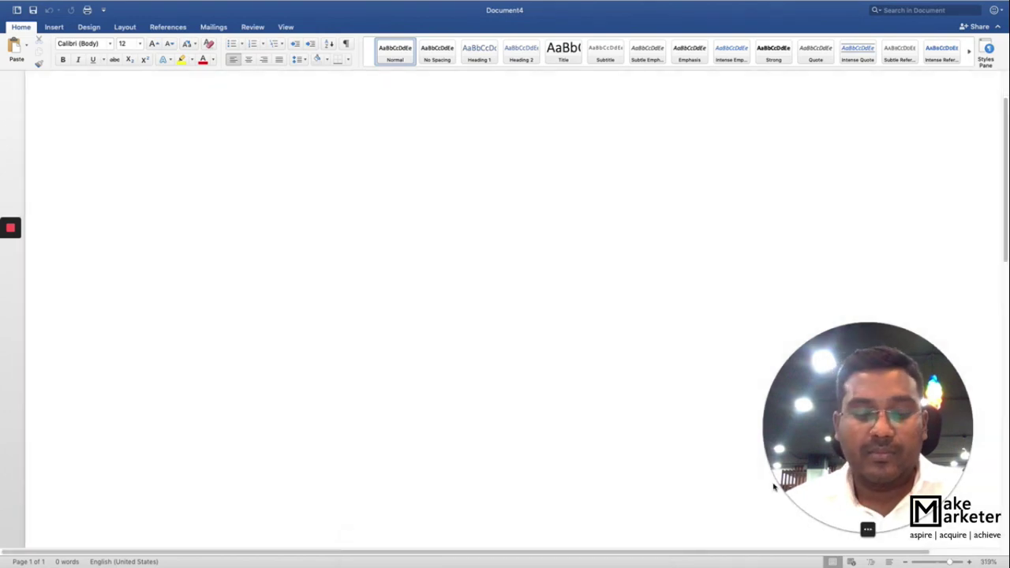
{"action": "key", "text": "super+v"}
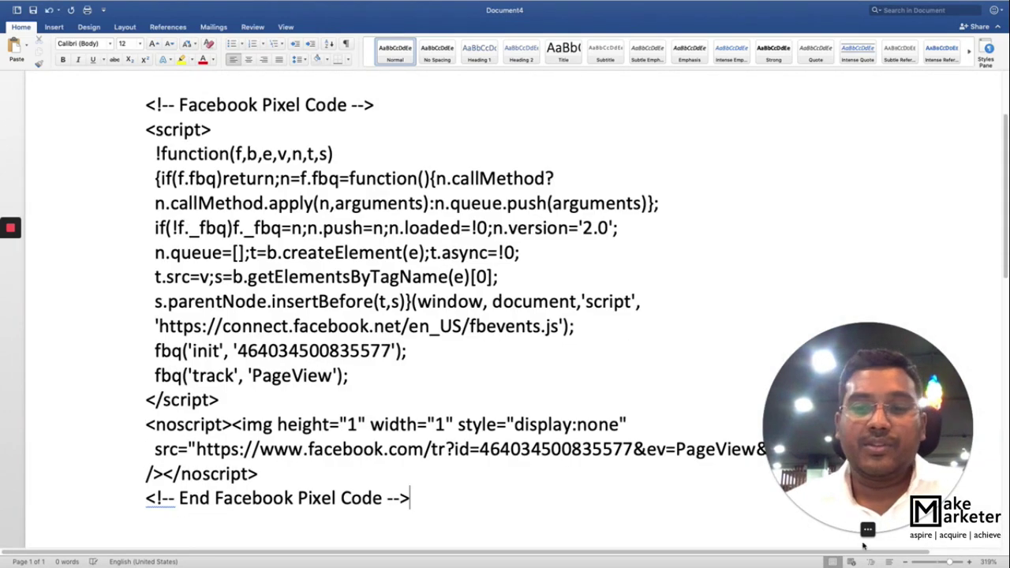
{"action": "left_click", "coordinate": [905, 562]}
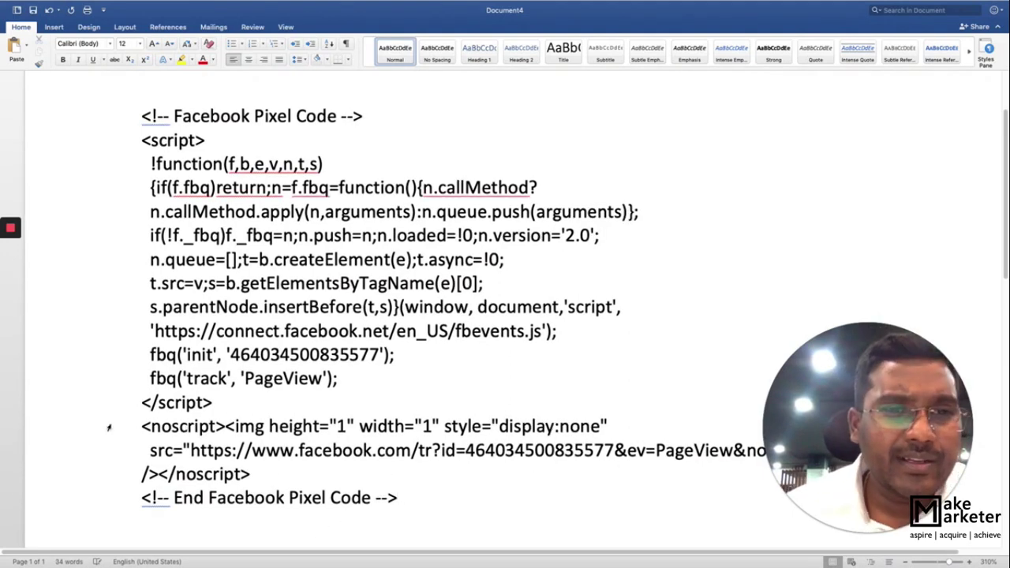
Step: Highlight in turn the opening comment, the opening and closing script tags, and the function line of the pixel code
{"action": "left_click_drag", "start_coordinate": [367, 114], "coordinate": [156, 121]}
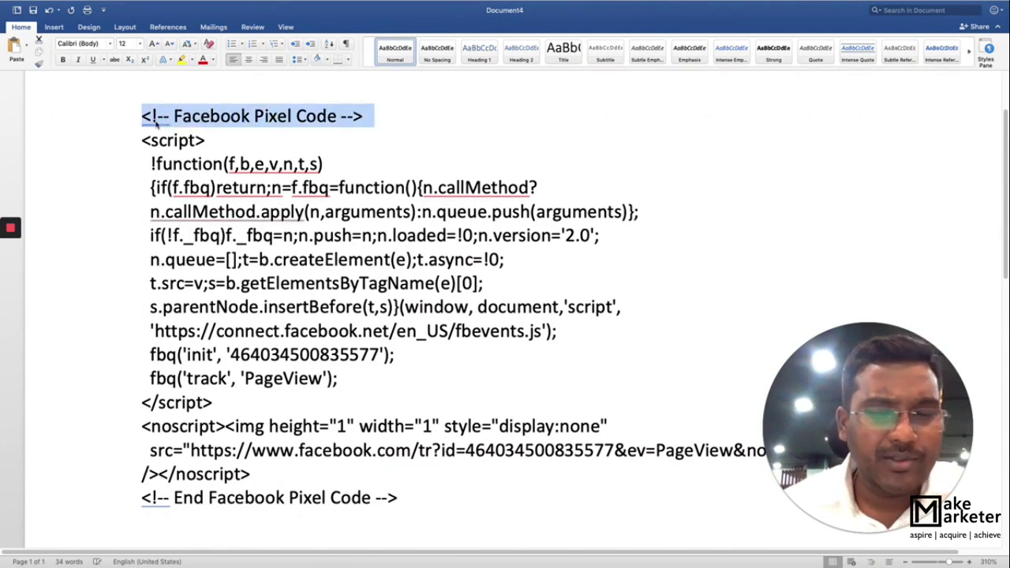
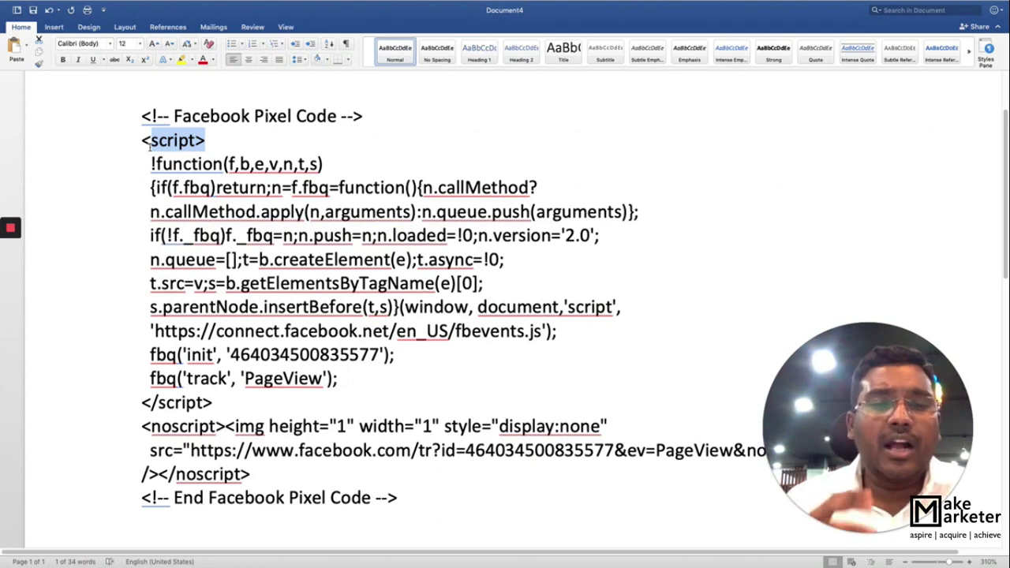
{"action": "left_click", "coordinate": [208, 138]}
{"action": "left_click_drag", "start_coordinate": [208, 139], "coordinate": [152, 140]}
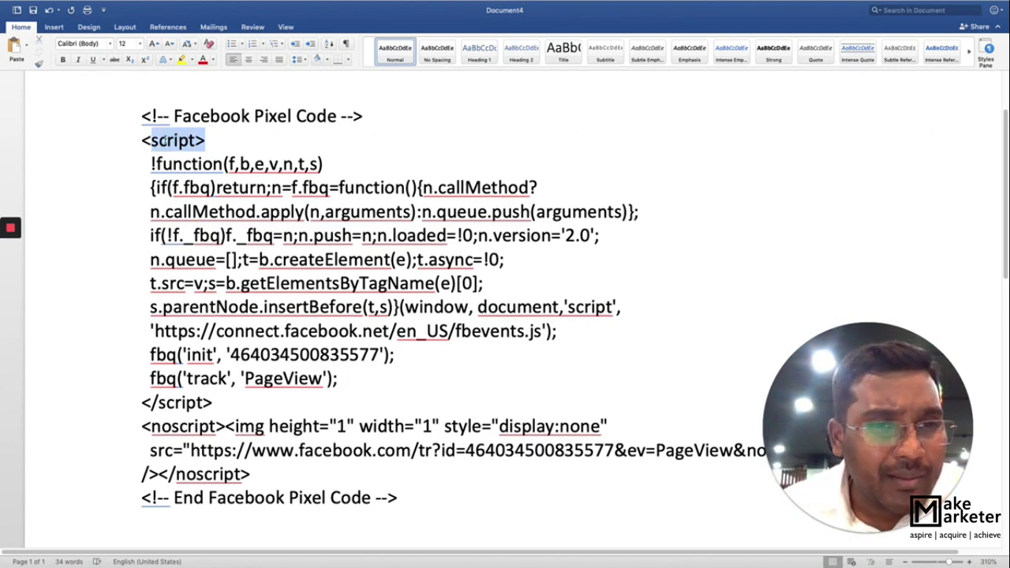
{"action": "triple_click", "coordinate": [210, 399]}
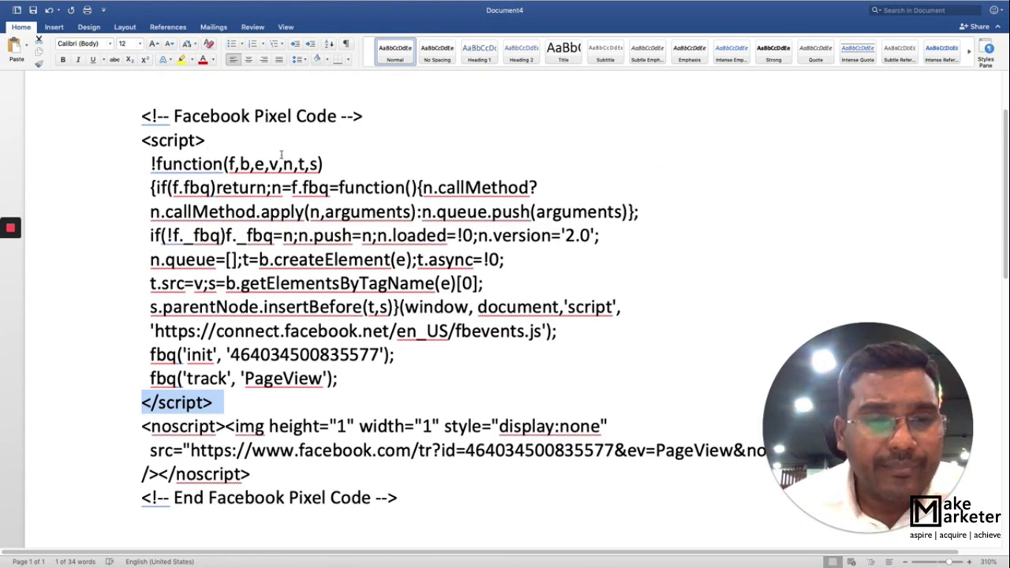
{"action": "left_click_drag", "start_coordinate": [325, 167], "coordinate": [157, 169]}
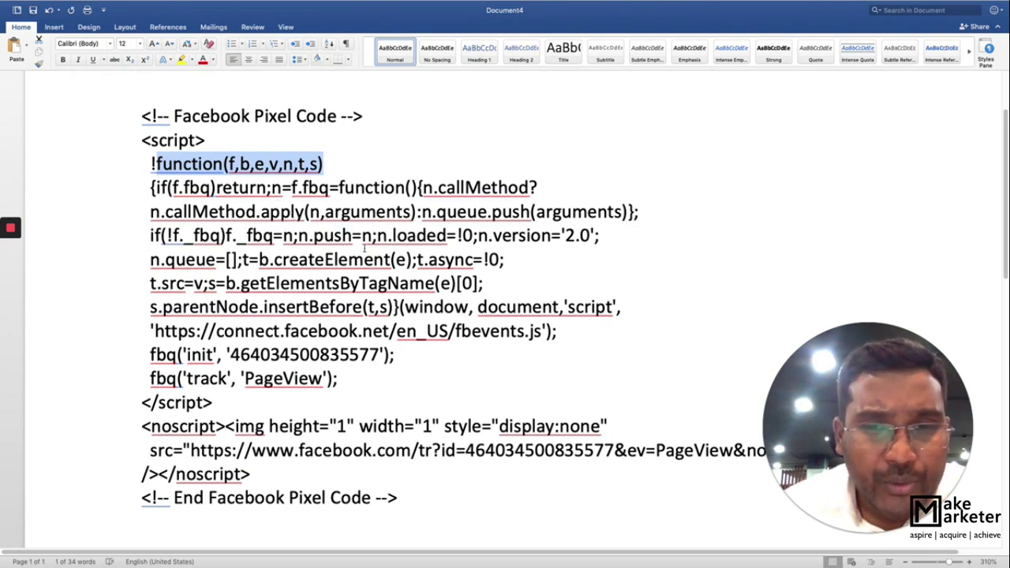
Step: Highlight the fbevents.js URL and the start of the fbq('init') call in the pixel code
{"action": "scroll", "coordinate": [377, 246], "scroll_direction": "down", "scroll_amount": 1}
{"action": "scroll", "coordinate": [377, 248], "scroll_direction": "down", "scroll_amount": 3}
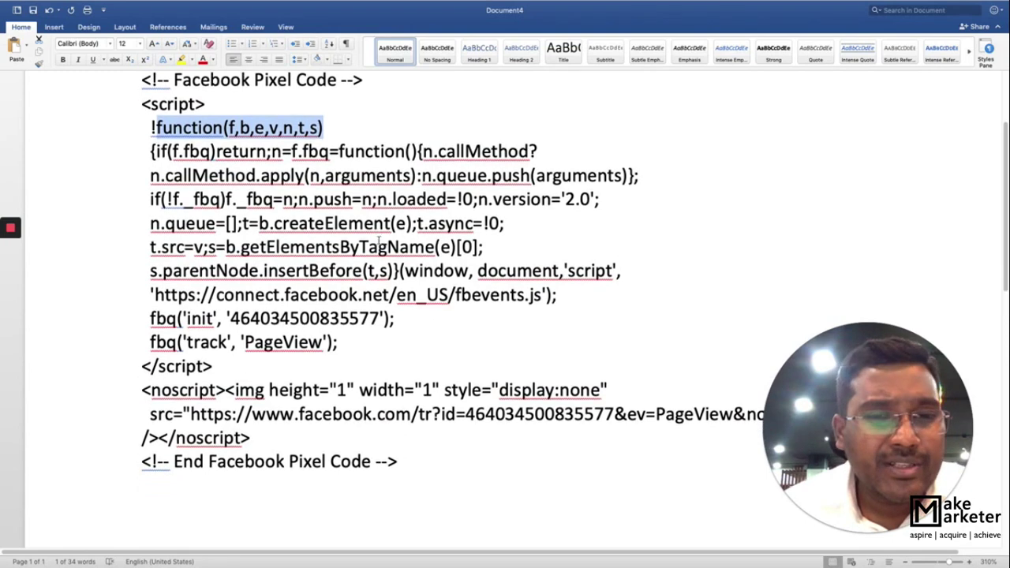
{"action": "scroll", "coordinate": [315, 280], "scroll_direction": "down", "scroll_amount": 7}
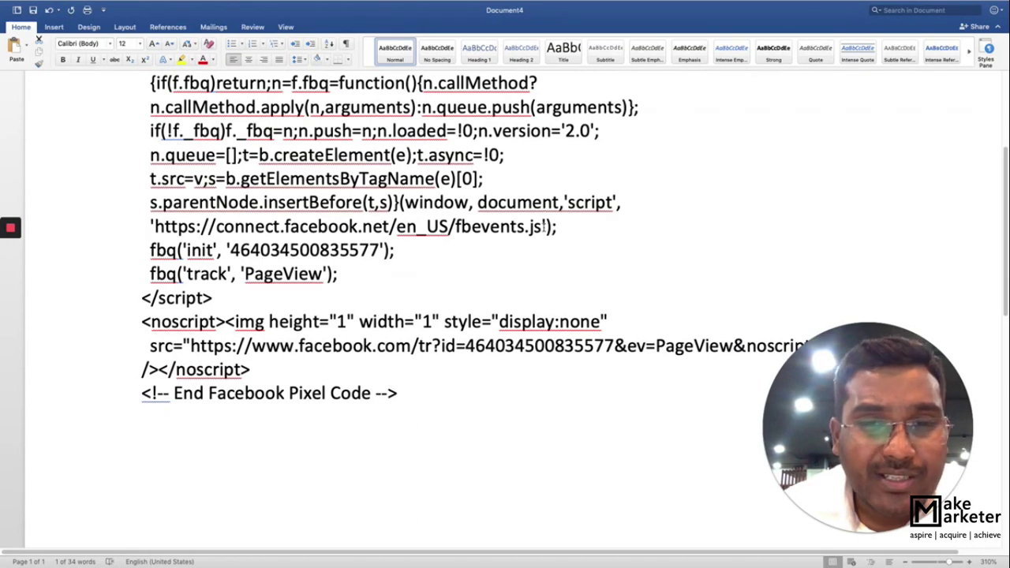
{"action": "left_click_drag", "start_coordinate": [543, 226], "coordinate": [180, 228]}
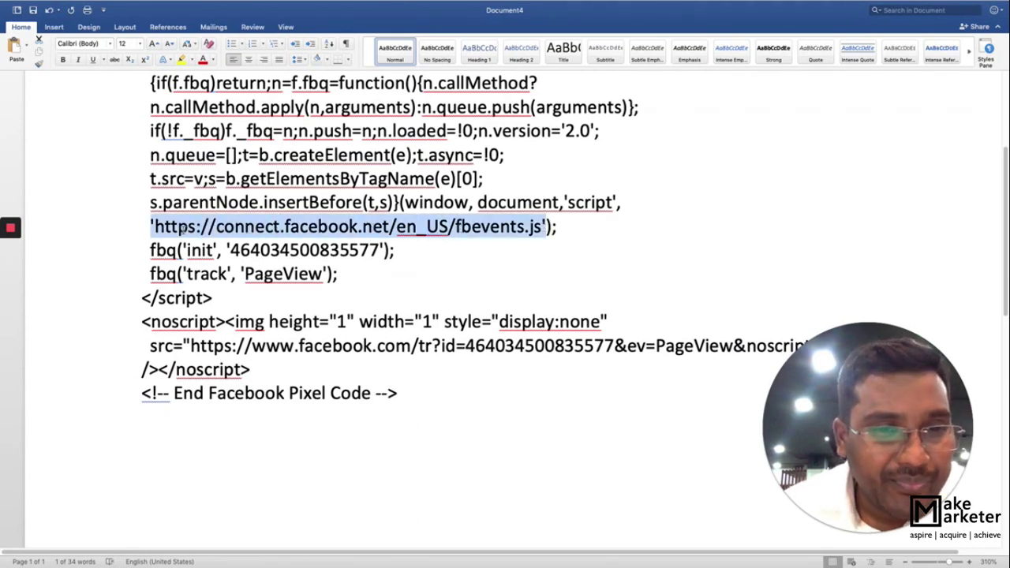
{"action": "left_click", "coordinate": [323, 288]}
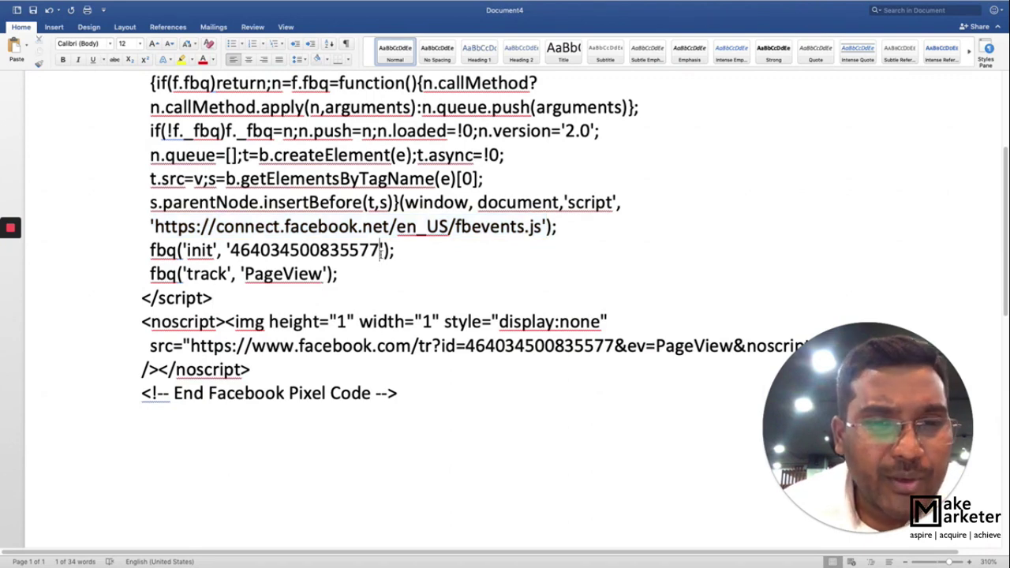
{"action": "left_click_drag", "start_coordinate": [381, 250], "coordinate": [150, 251]}
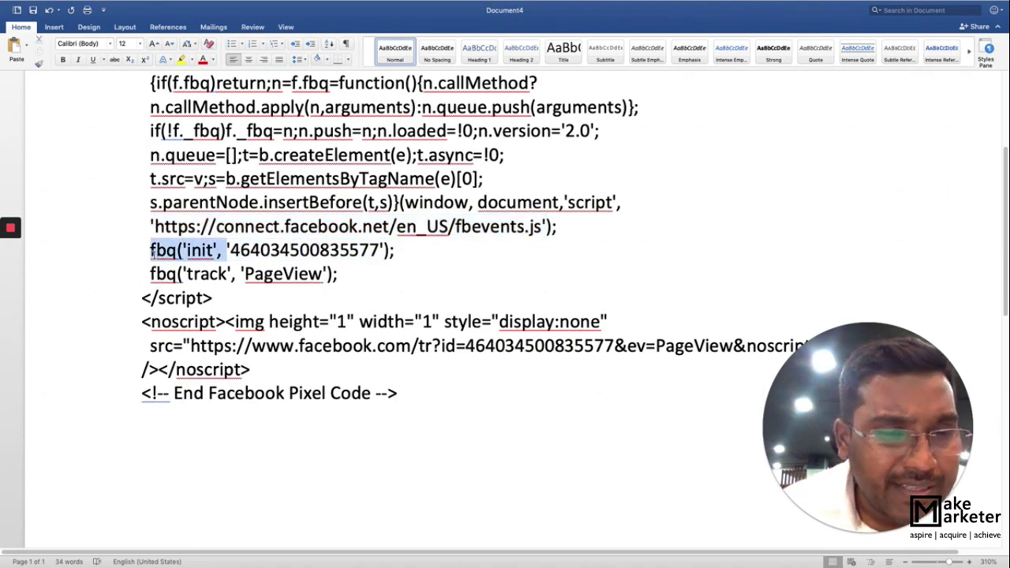
Step: Insert two blank lines between the fbq('init') line and the fbq('track', 'PageView') line
{"action": "left_click", "coordinate": [404, 251]}
{"action": "key", "text": "Return"}
{"action": "key", "text": "Return"}
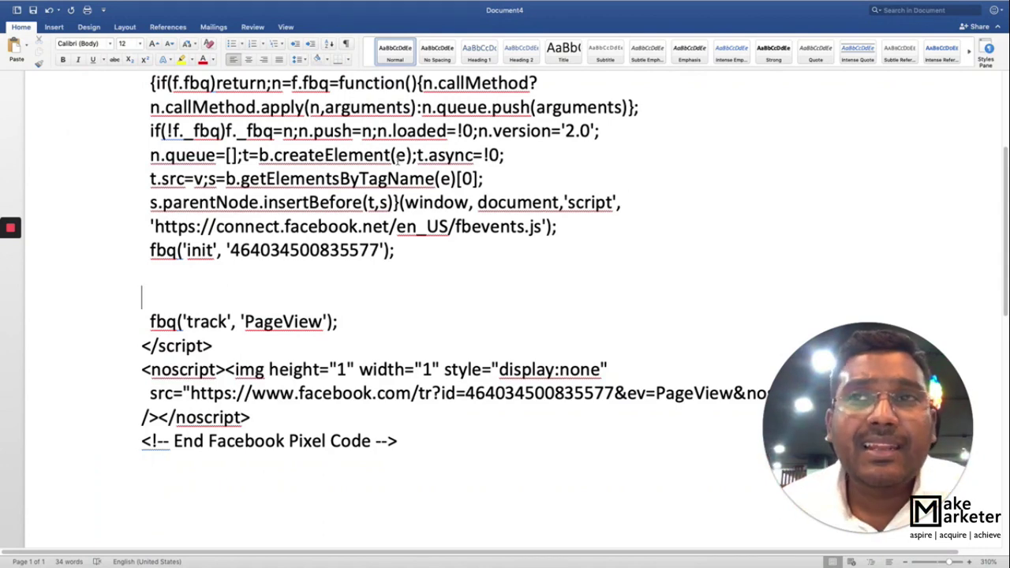
Step: Highlight the pixel ID in the init line, and the pixel code from the end comment upward
{"action": "left_click_drag", "start_coordinate": [382, 250], "coordinate": [235, 251]}
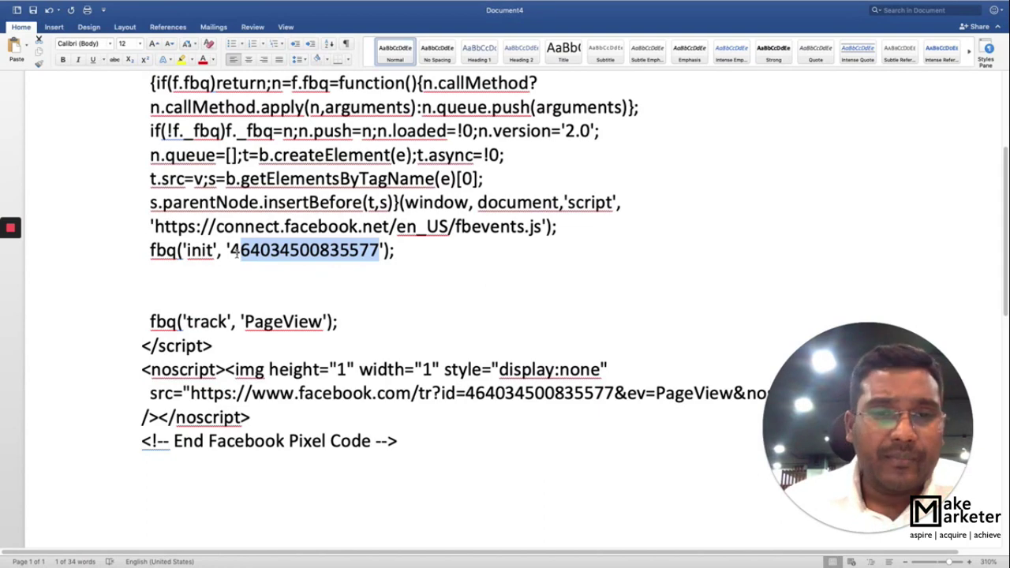
{"action": "left_click", "coordinate": [381, 265]}
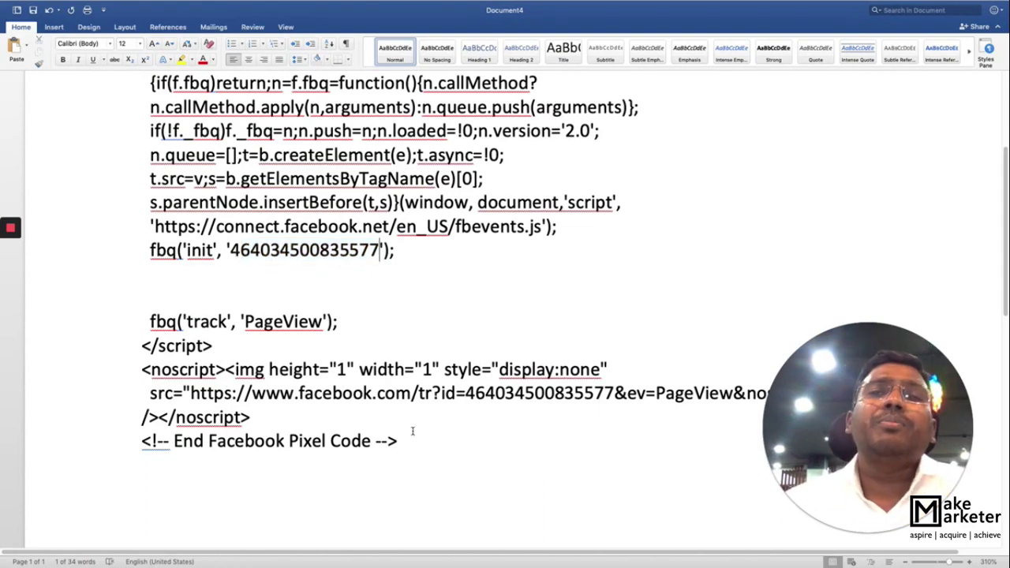
{"action": "left_click_drag", "start_coordinate": [397, 442], "coordinate": [174, 83]}
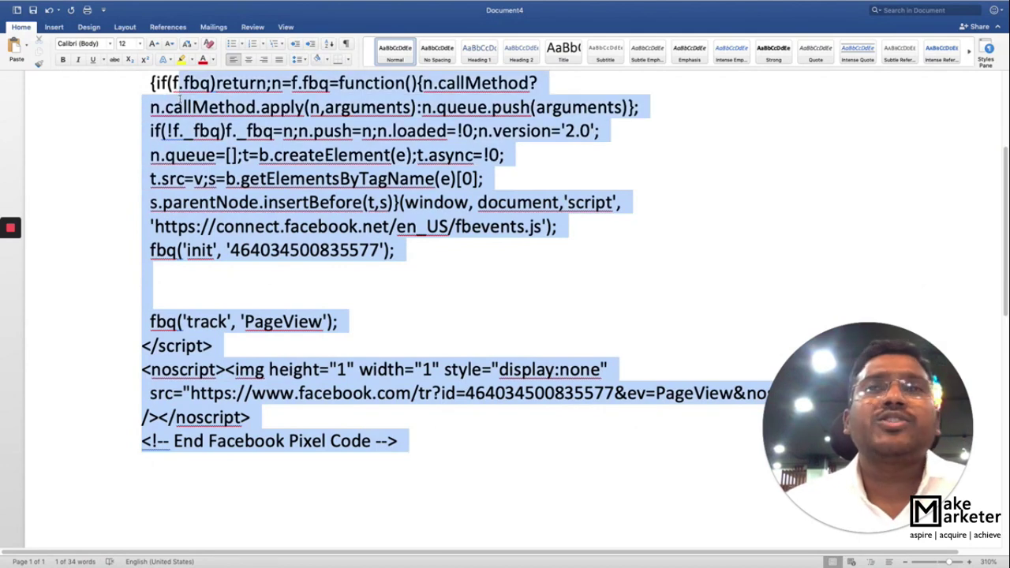
{"action": "left_click", "coordinate": [325, 300]}
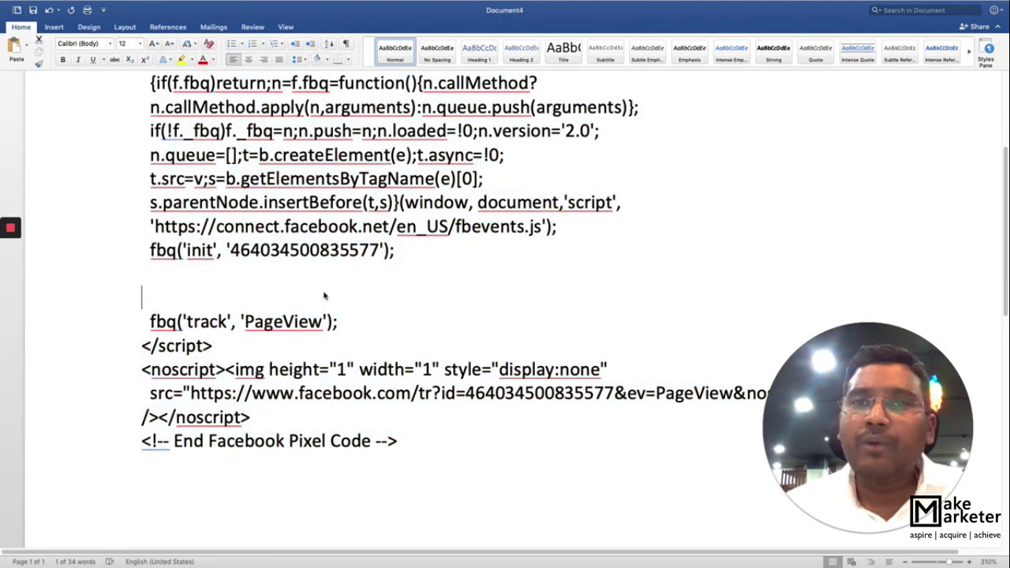
Step: Insert two blank lines between the closing script tag and the noscript block
{"action": "left_click", "coordinate": [232, 346]}
{"action": "key", "text": "Return"}
{"action": "key", "text": "Return"}
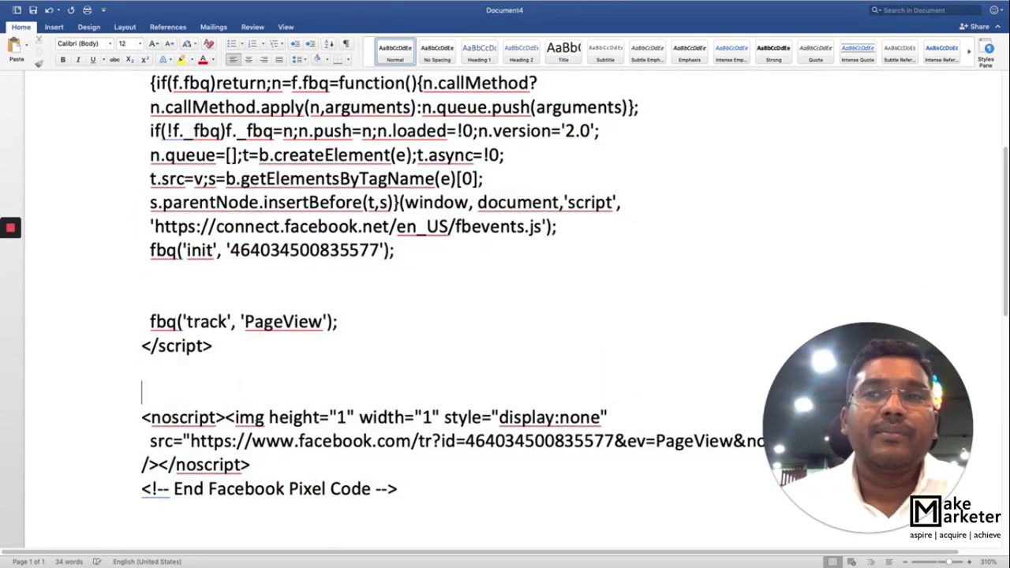
{"action": "scroll", "coordinate": [287, 286], "scroll_direction": "down", "scroll_amount": 1}
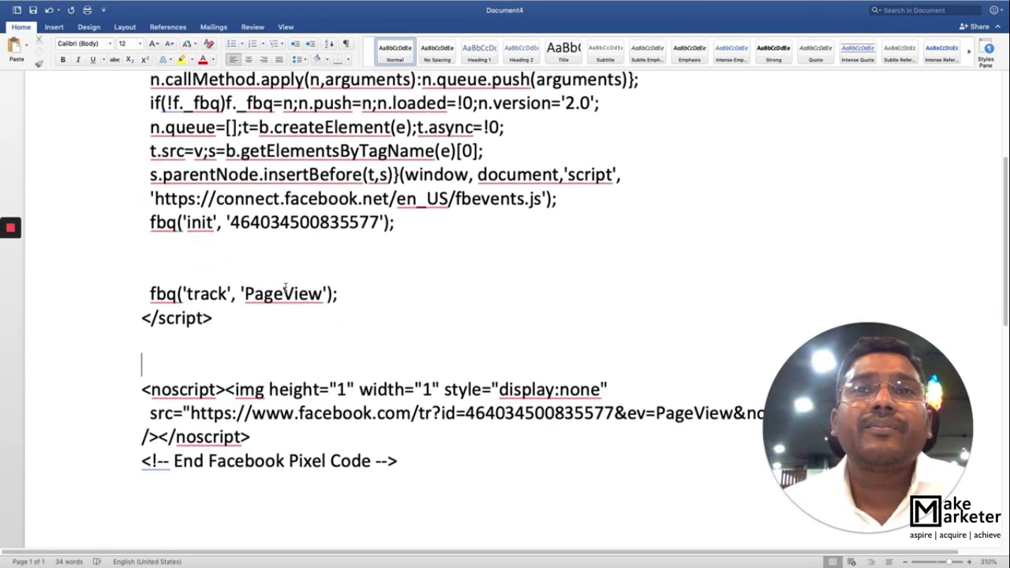
{"action": "scroll", "coordinate": [287, 286], "scroll_direction": "up", "scroll_amount": 3}
{"action": "scroll", "coordinate": [199, 222], "scroll_direction": "up", "scroll_amount": 1}
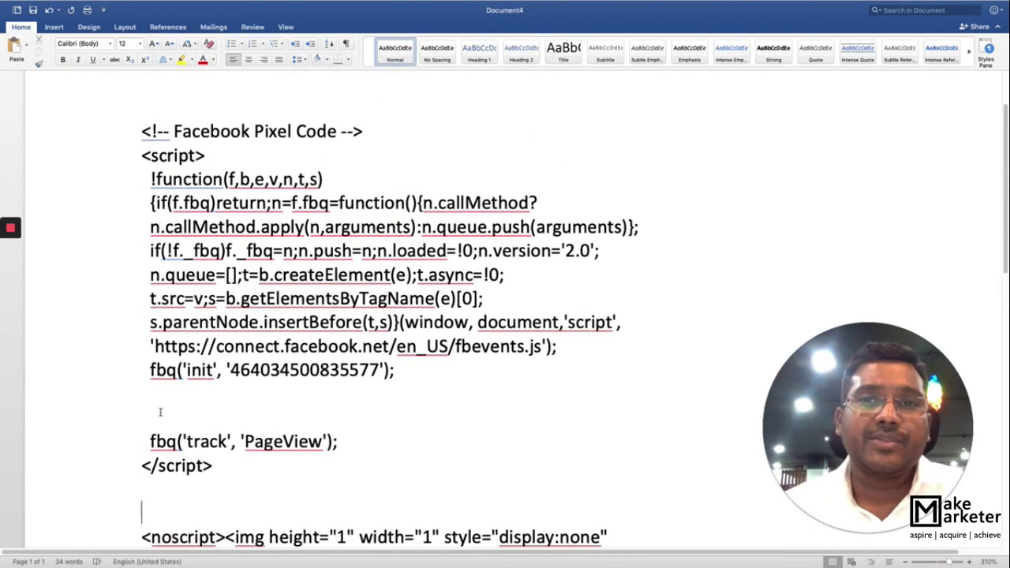
Step: Remove one of the two blank lines between the fbq('init') line and the fbq('track', 'PageView') line
{"action": "left_click", "coordinate": [159, 410]}
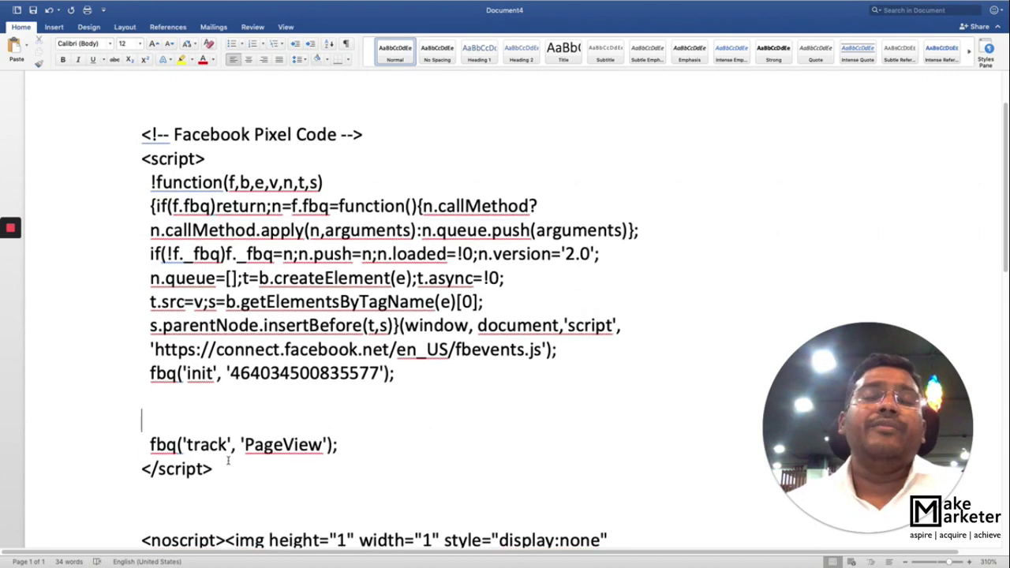
{"action": "scroll", "coordinate": [227, 464], "scroll_direction": "up", "scroll_amount": 1}
{"action": "scroll", "coordinate": [229, 459], "scroll_direction": "down", "scroll_amount": 1}
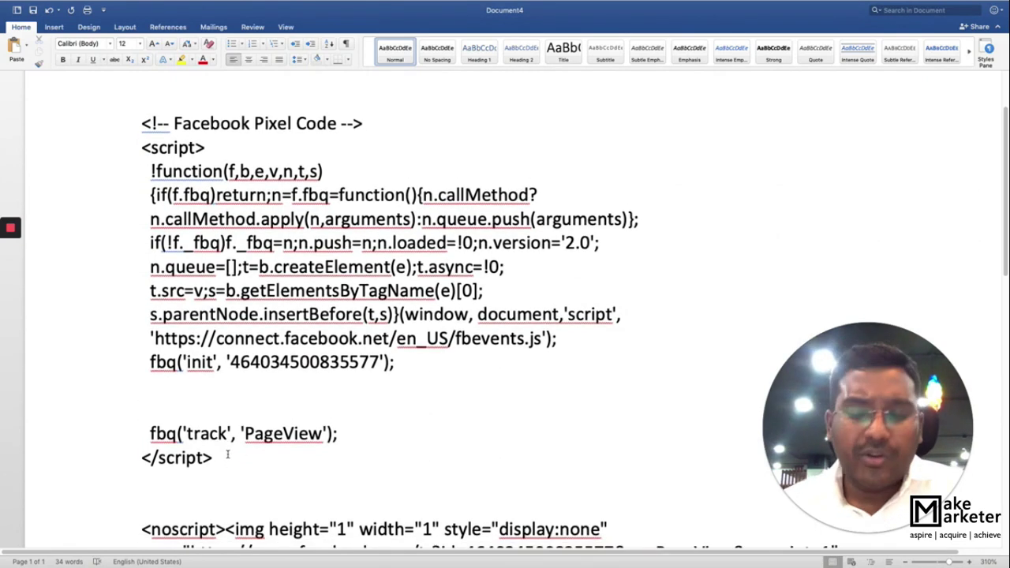
{"action": "key", "text": "BackSpace"}
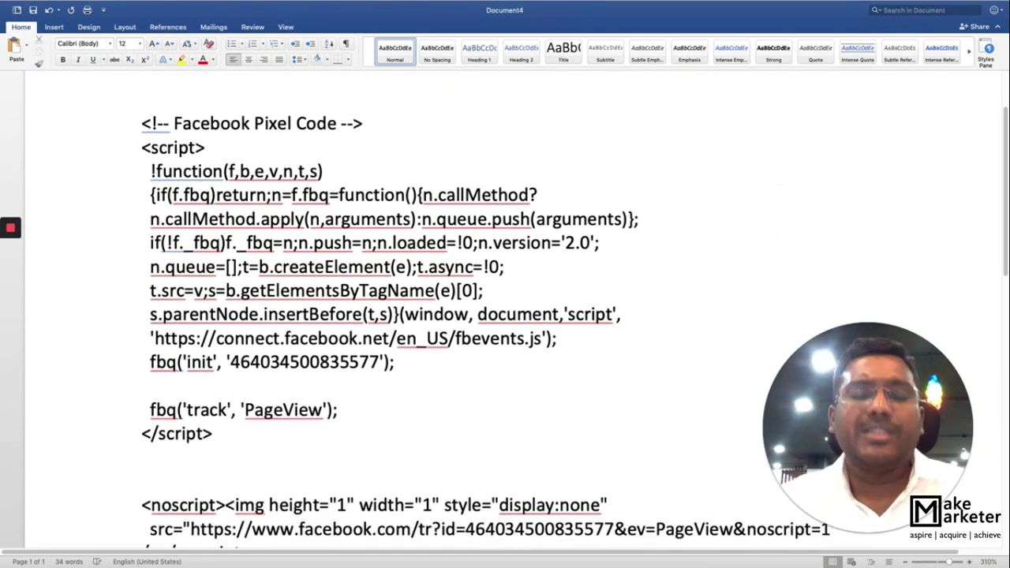
Step: Switch to Google Tag Manager and paste the Facebook Pixel base code into the untitled tag's Custom HTML code
{"action": "key", "text": "ctrl+Up"}
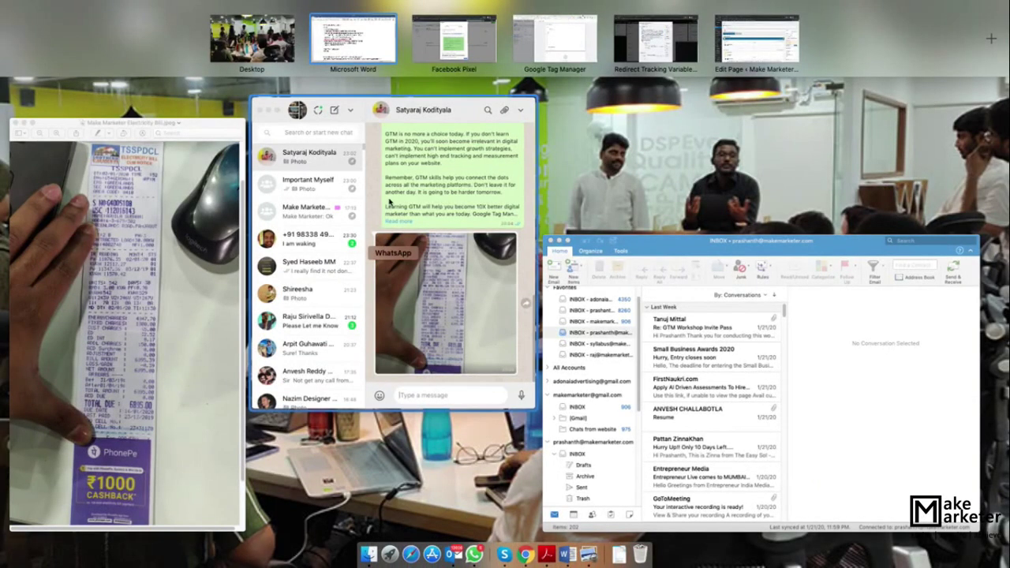
{"action": "left_click", "coordinate": [564, 44]}
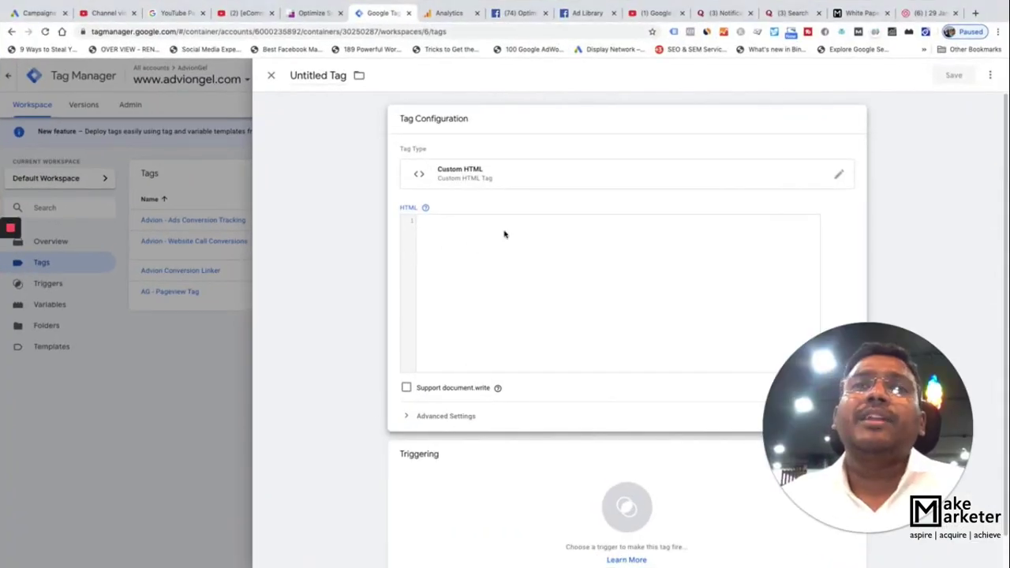
{"action": "left_click", "coordinate": [466, 231]}
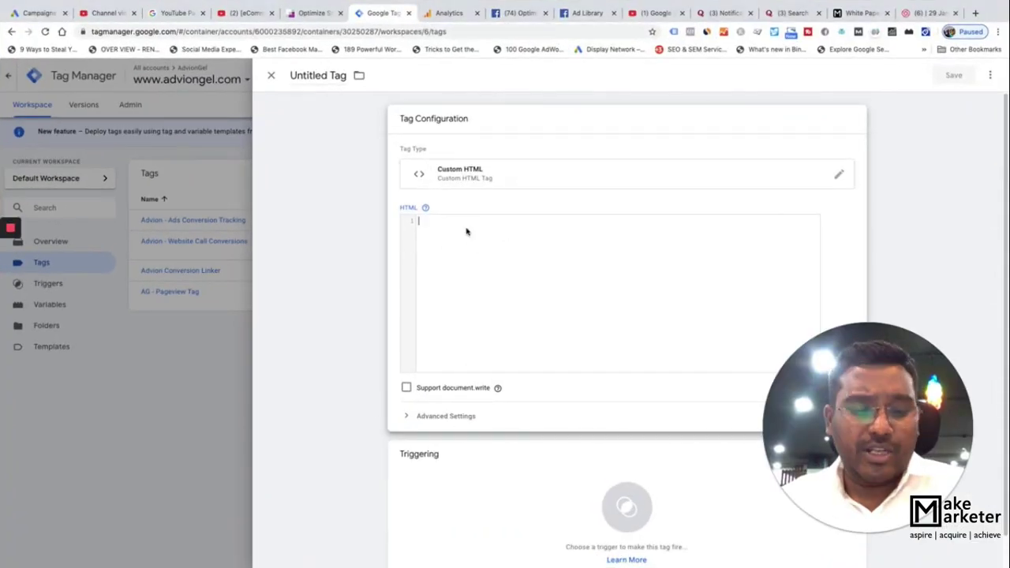
{"action": "key", "text": "super+v"}
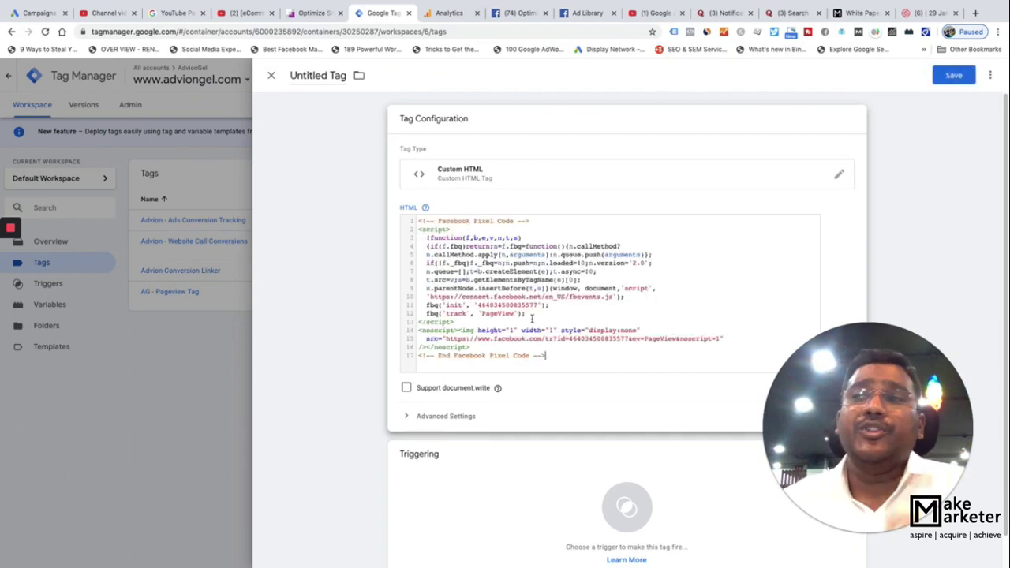
Step: Highlight the opening and closing script tags in the pasted code, and the noscript block through the end comment
{"action": "scroll", "coordinate": [531, 318], "scroll_direction": "down", "scroll_amount": 1}
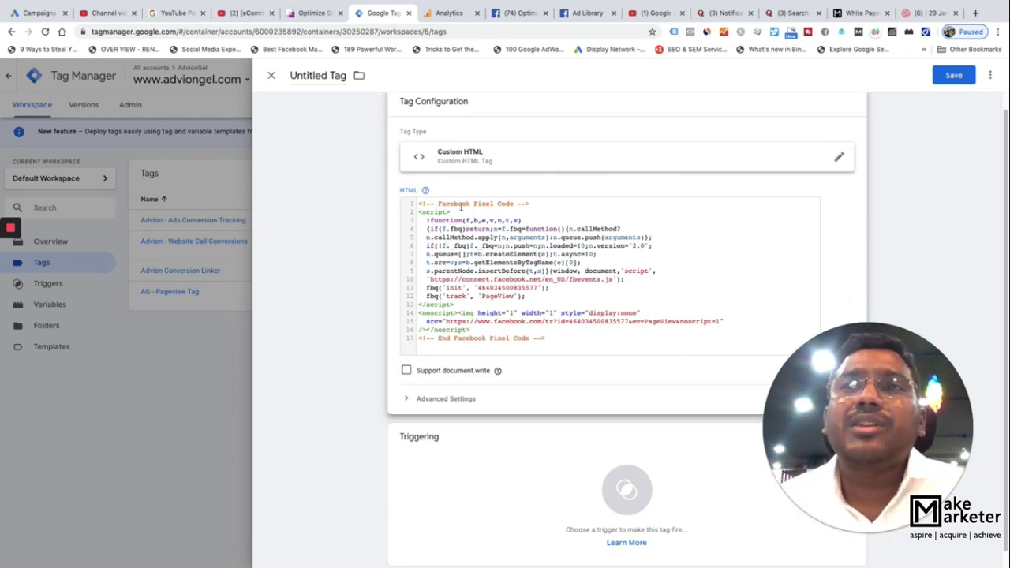
{"action": "left_click", "coordinate": [454, 213]}
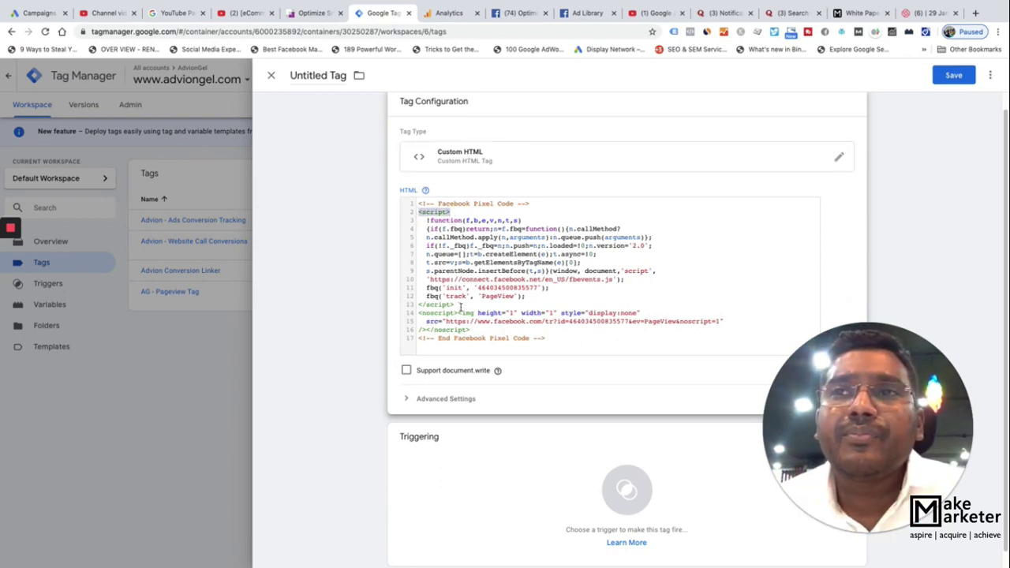
{"action": "left_click_drag", "start_coordinate": [458, 304], "coordinate": [417, 304]}
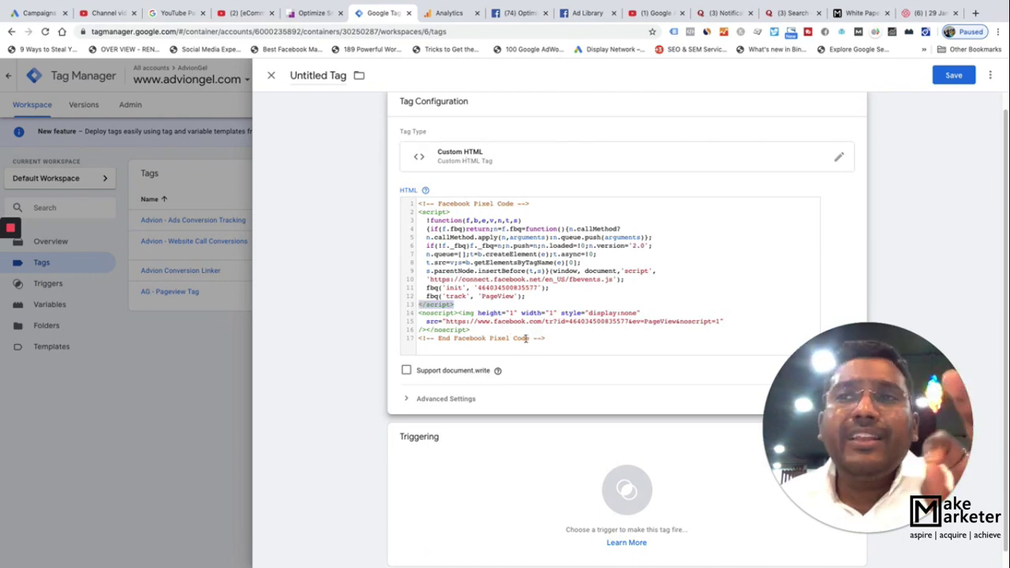
{"action": "left_click_drag", "start_coordinate": [561, 339], "coordinate": [461, 321]}
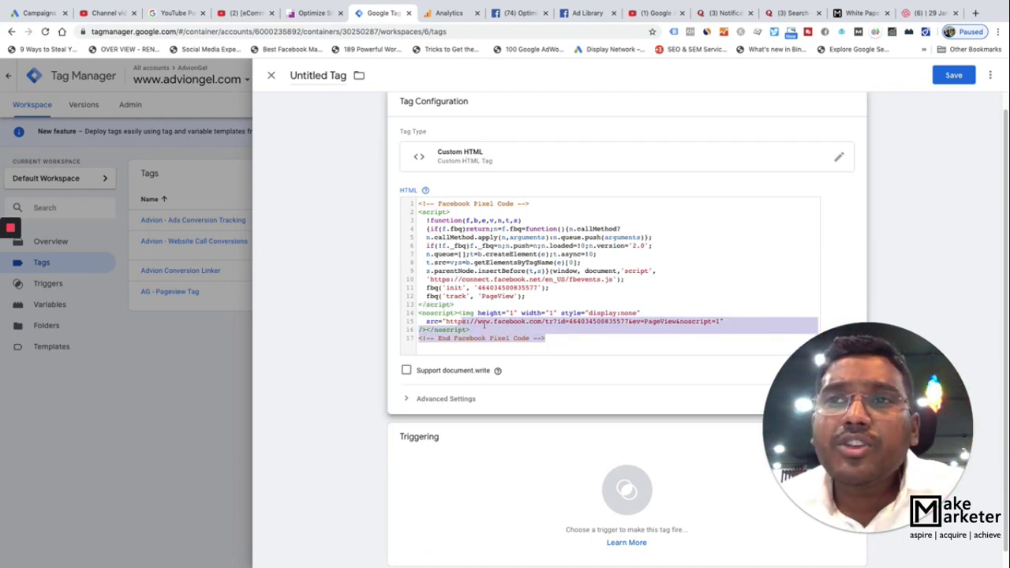
{"action": "left_click", "coordinate": [555, 341]}
{"action": "left_click", "coordinate": [418, 313], "text": "shift"}
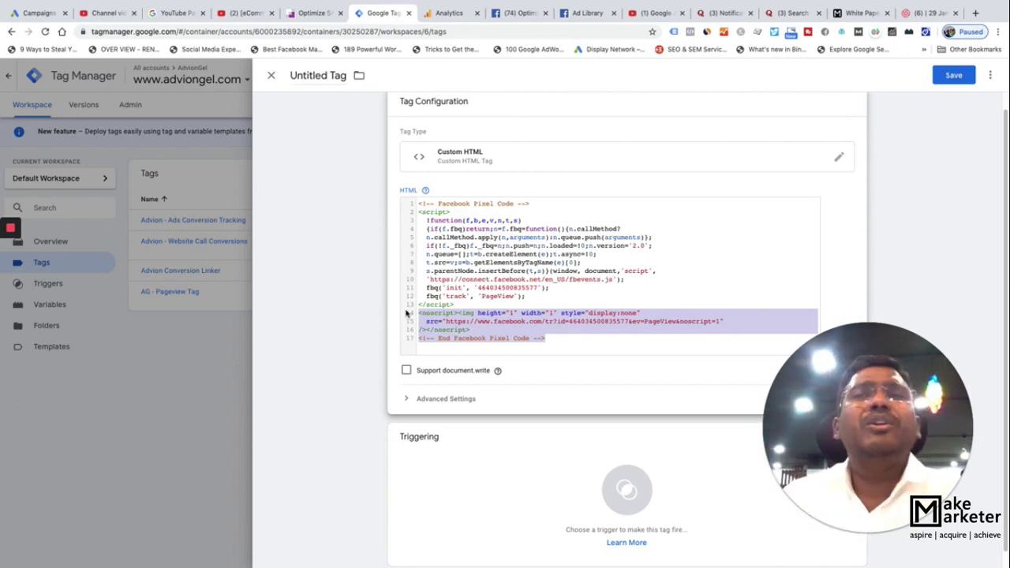
Step: Highlight each script tag once more, and the whole script block from the opening tag to the closing tag
{"action": "left_click_drag", "start_coordinate": [451, 212], "coordinate": [419, 211]}
{"action": "left_click_drag", "start_coordinate": [454, 305], "coordinate": [414, 307]}
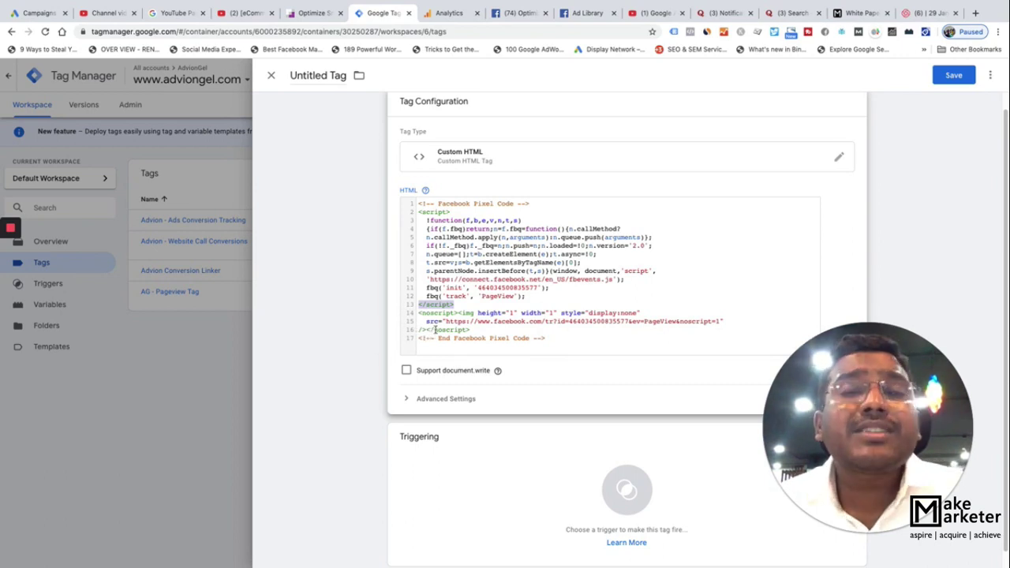
{"action": "left_click", "coordinate": [463, 305]}
{"action": "left_click_drag", "start_coordinate": [463, 305], "coordinate": [411, 211]}
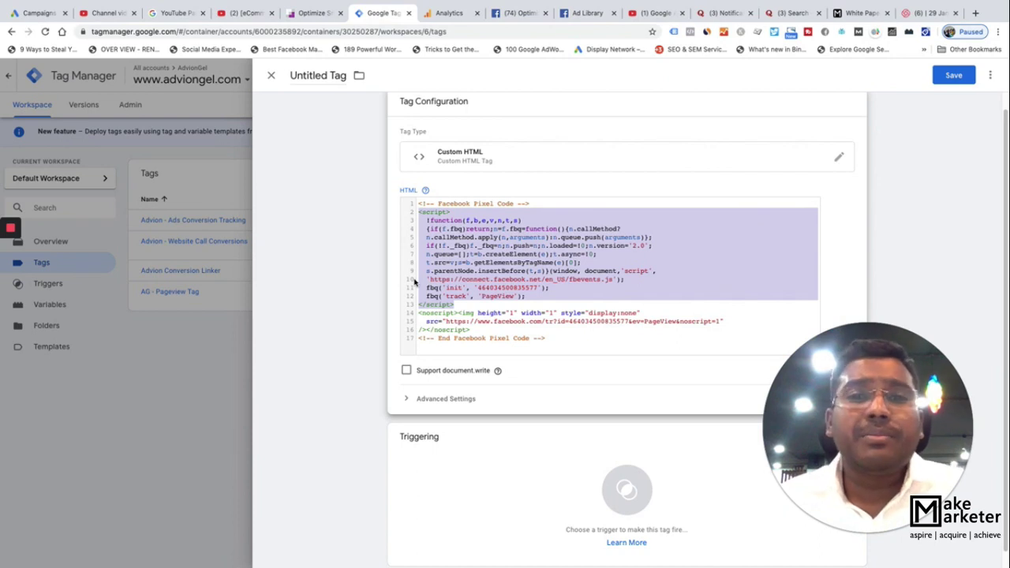
{"action": "left_click_drag", "start_coordinate": [469, 305], "coordinate": [419, 211]}
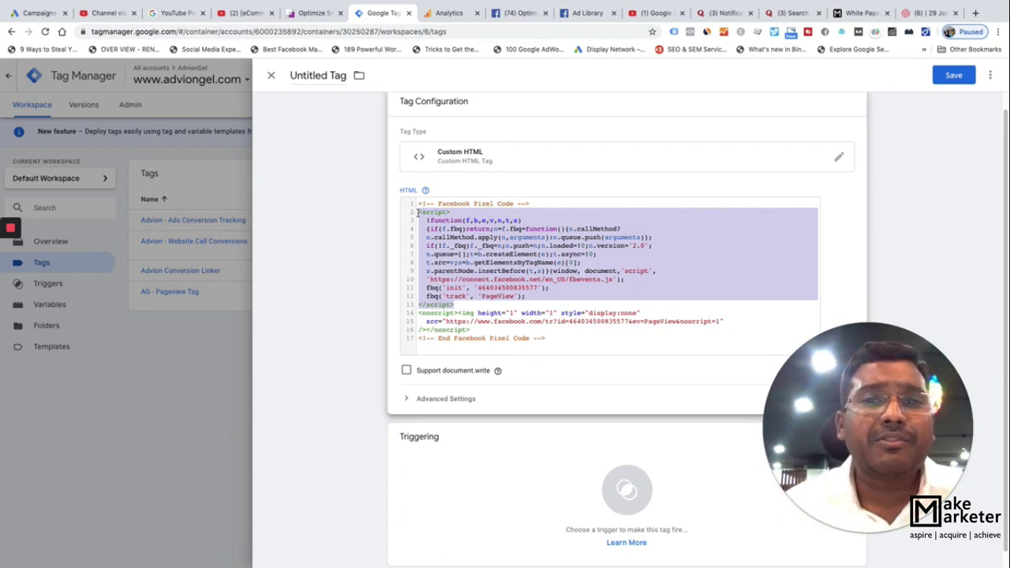
Step: Delete the noscript block from the tag's HTML code, keeping the script block and the end comment
{"action": "left_click", "coordinate": [564, 333]}
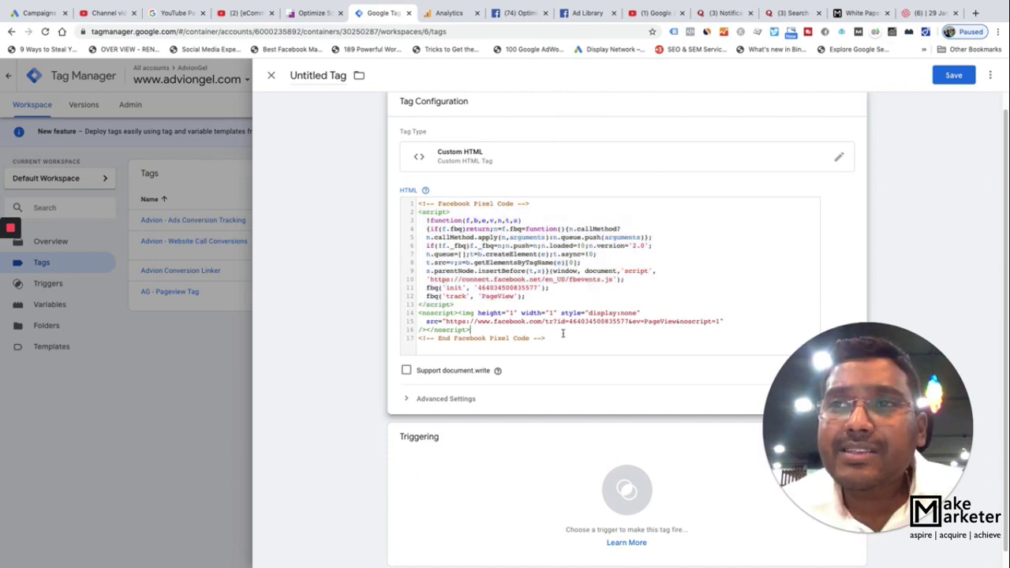
{"action": "left_click_drag", "start_coordinate": [500, 327], "coordinate": [445, 316]}
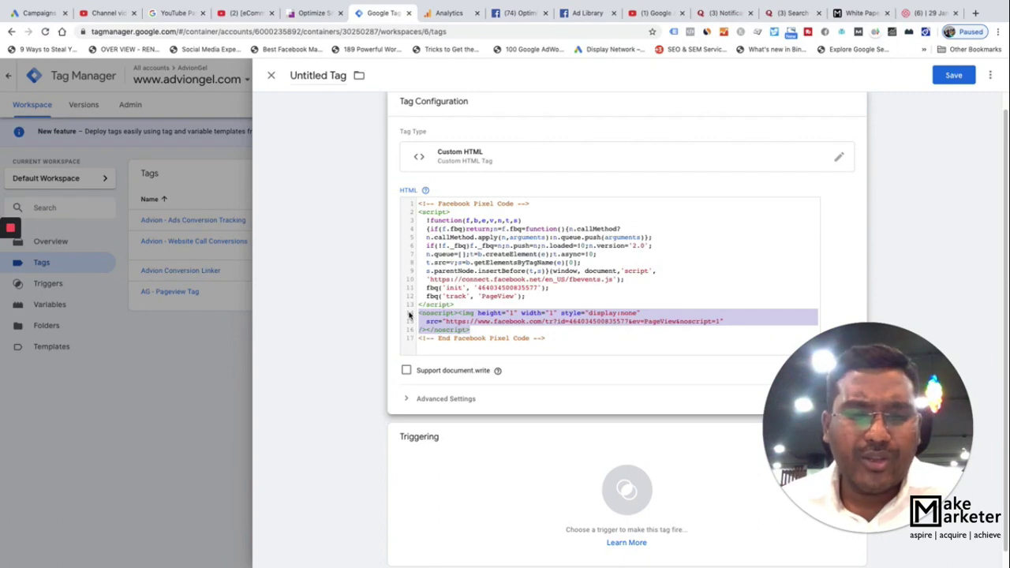
{"action": "key", "text": "BackSpace"}
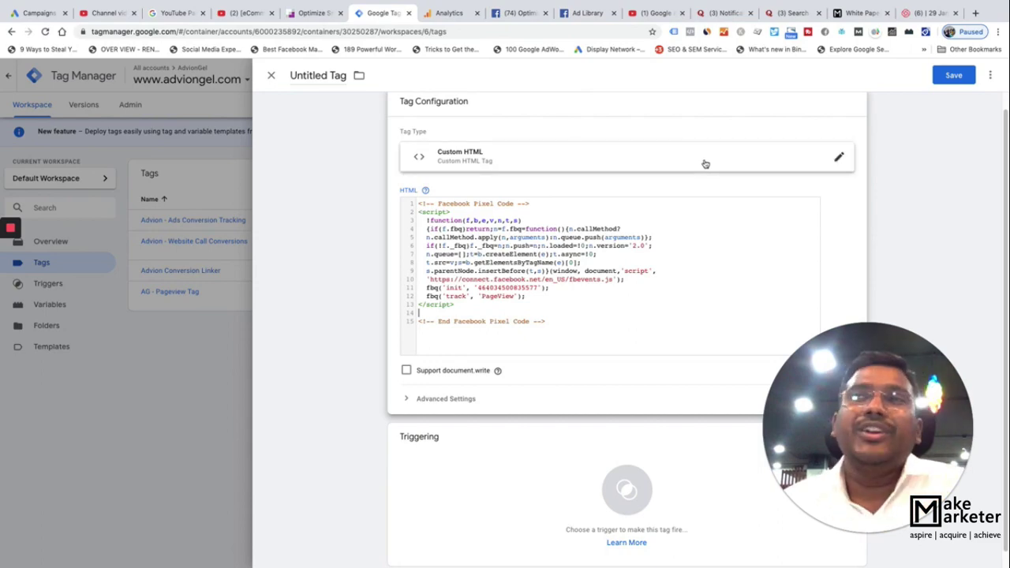
Step: Change the untitled tag's type to Custom Image
{"action": "left_click", "coordinate": [597, 163]}
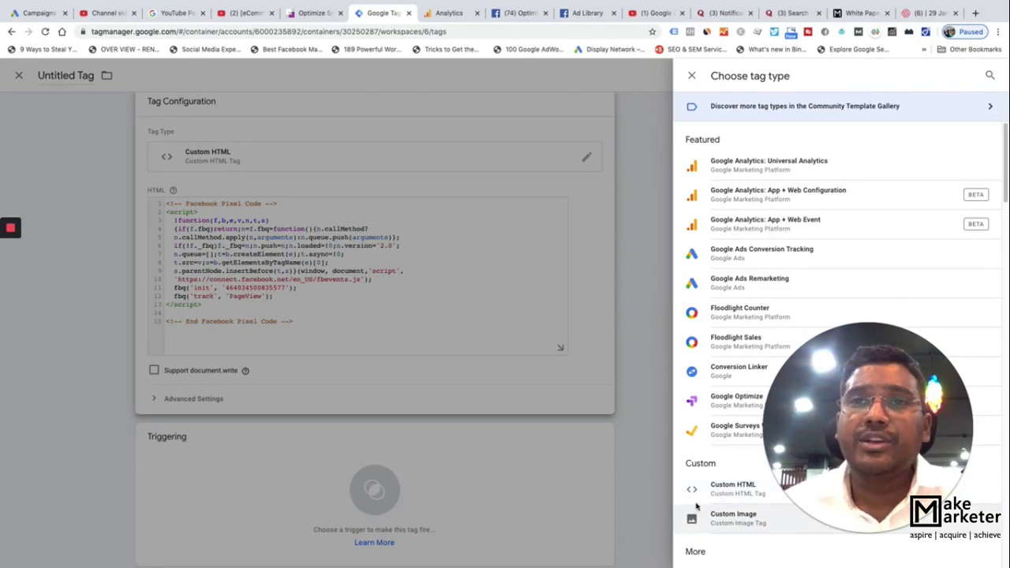
{"action": "left_click", "coordinate": [739, 522]}
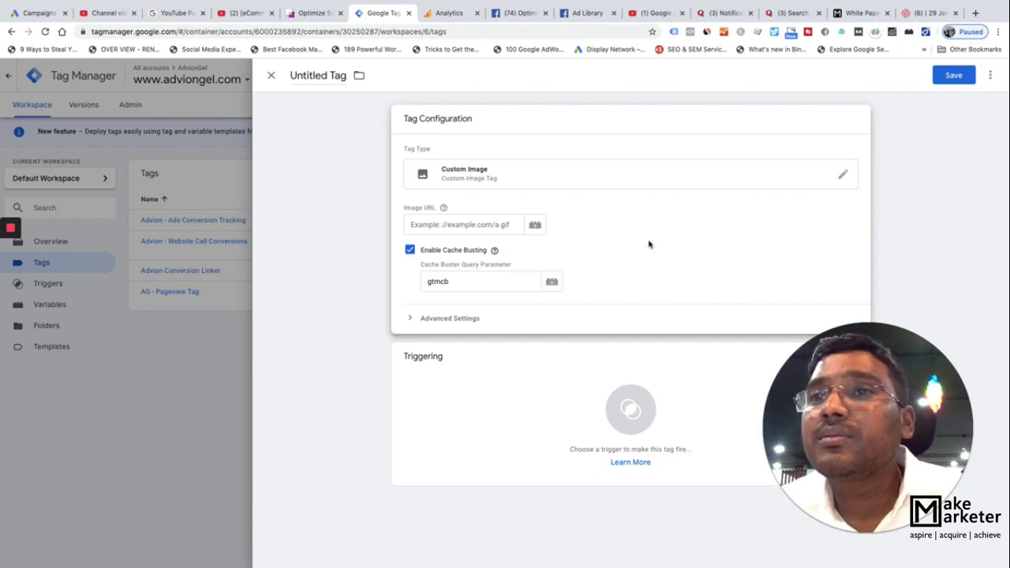
{"action": "left_click", "coordinate": [489, 228]}
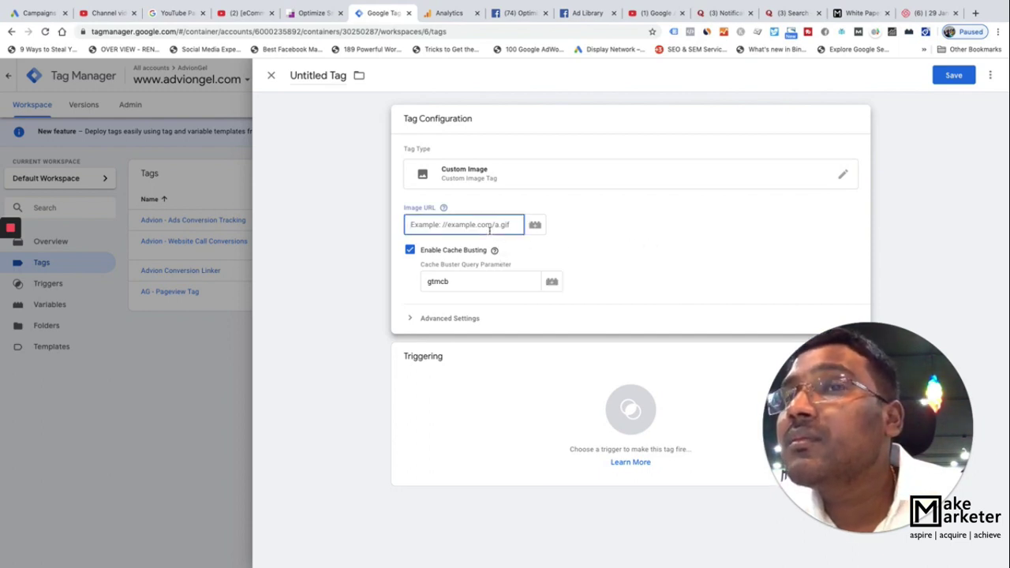
{"action": "left_click", "coordinate": [11, 252]}
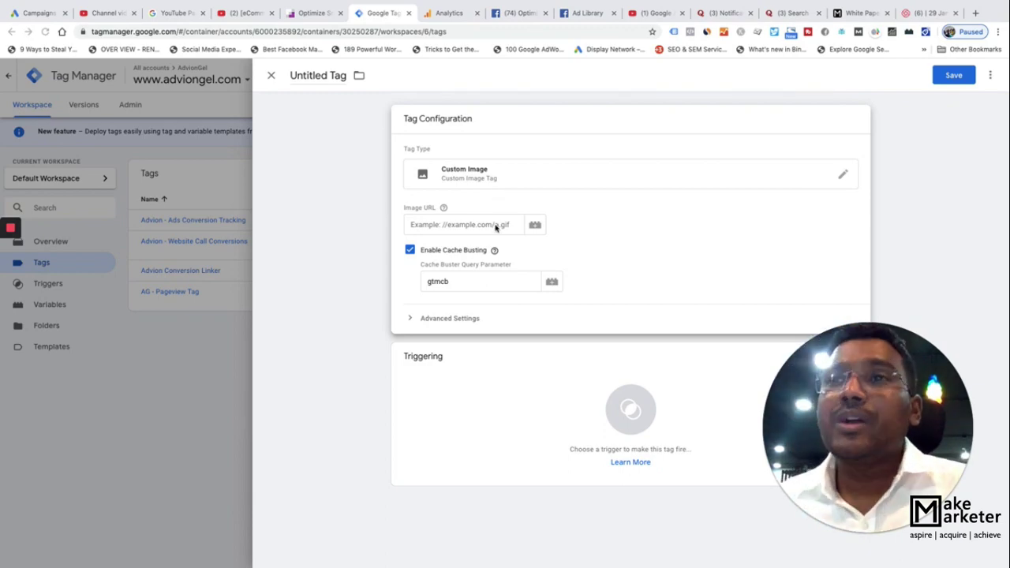
Step: Switch to the Word document and copy the facebook.com/tr image URL from the noscript block, without its quotation marks
{"action": "key", "text": "ctrl+Up"}
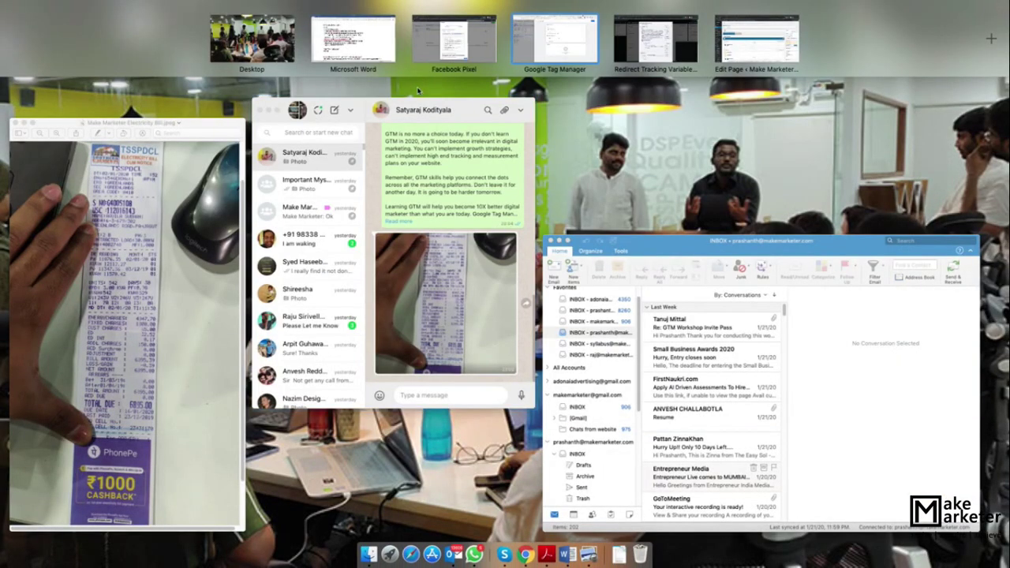
{"action": "left_click", "coordinate": [371, 39]}
{"action": "left_click", "coordinate": [373, 390]}
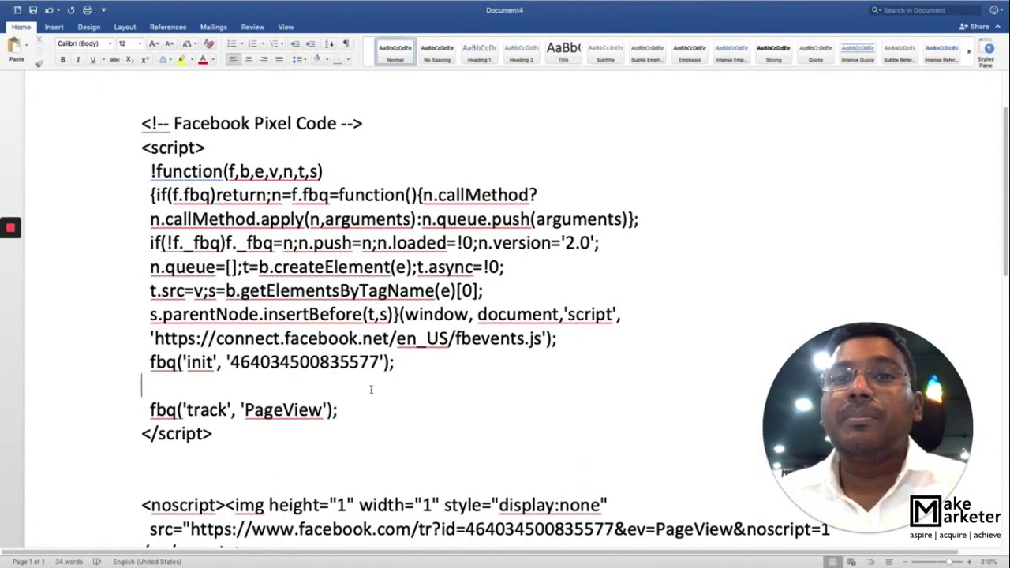
{"action": "scroll", "coordinate": [373, 390], "scroll_direction": "down", "scroll_amount": 3}
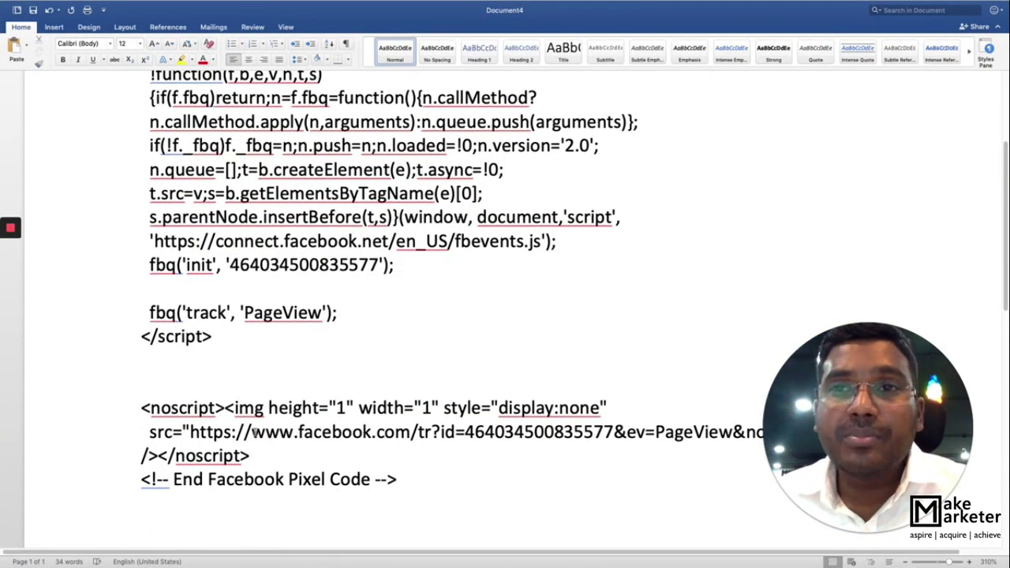
{"action": "left_click_drag", "start_coordinate": [191, 434], "coordinate": [806, 278]}
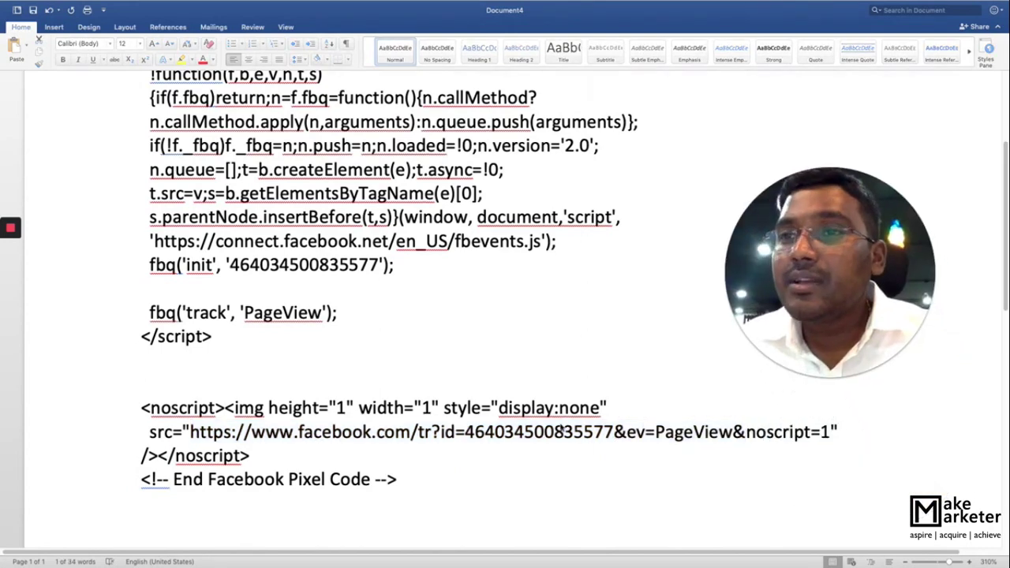
{"action": "triple_click", "coordinate": [557, 432]}
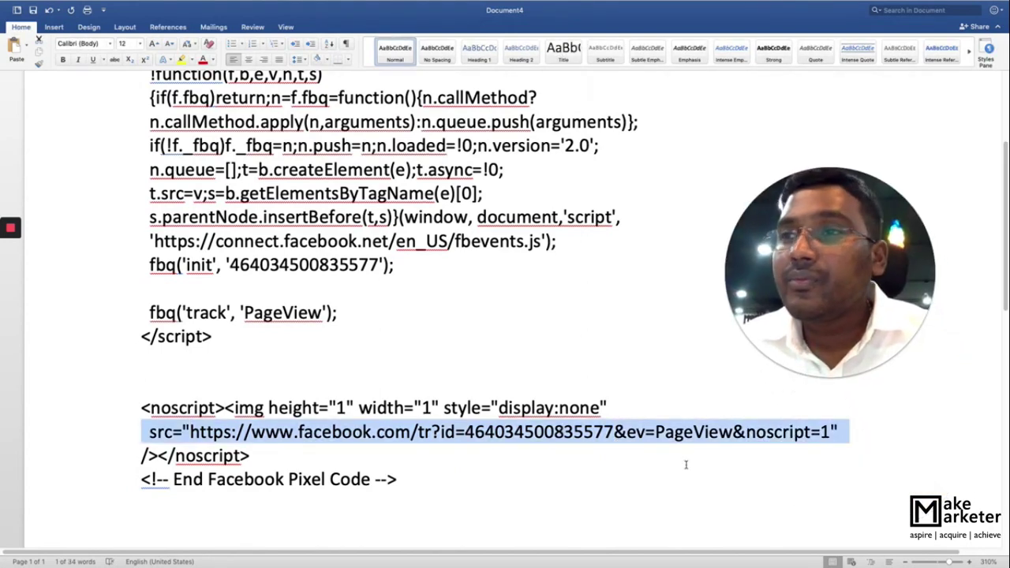
{"action": "left_click", "coordinate": [831, 433]}
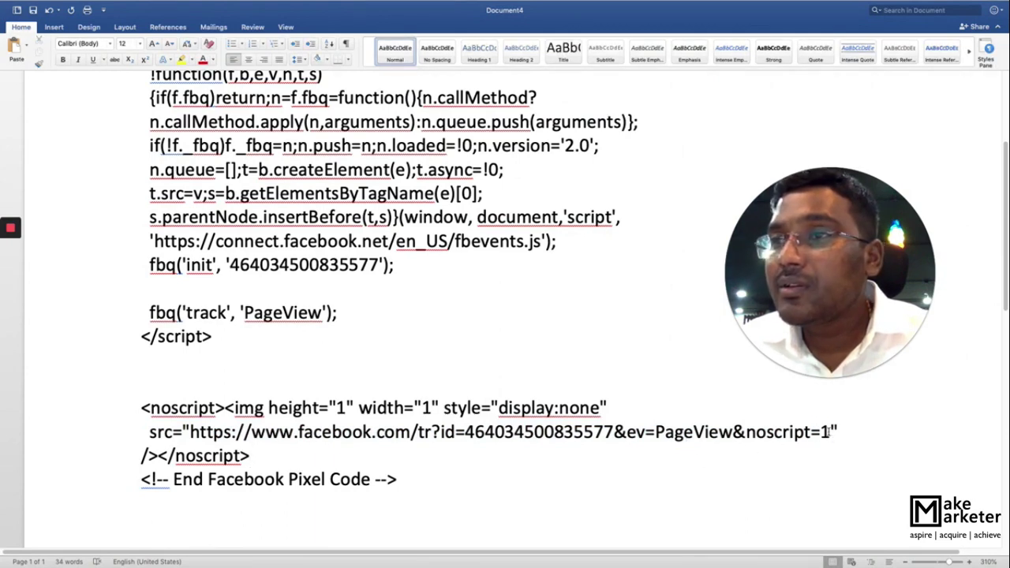
{"action": "left_click_drag", "start_coordinate": [831, 433], "coordinate": [209, 439]}
Step: Switch to Google Tag Manager and paste the copied facebook.com/tr address as the Custom Image tag's image URL
{"action": "key", "text": "ctrl+Up"}
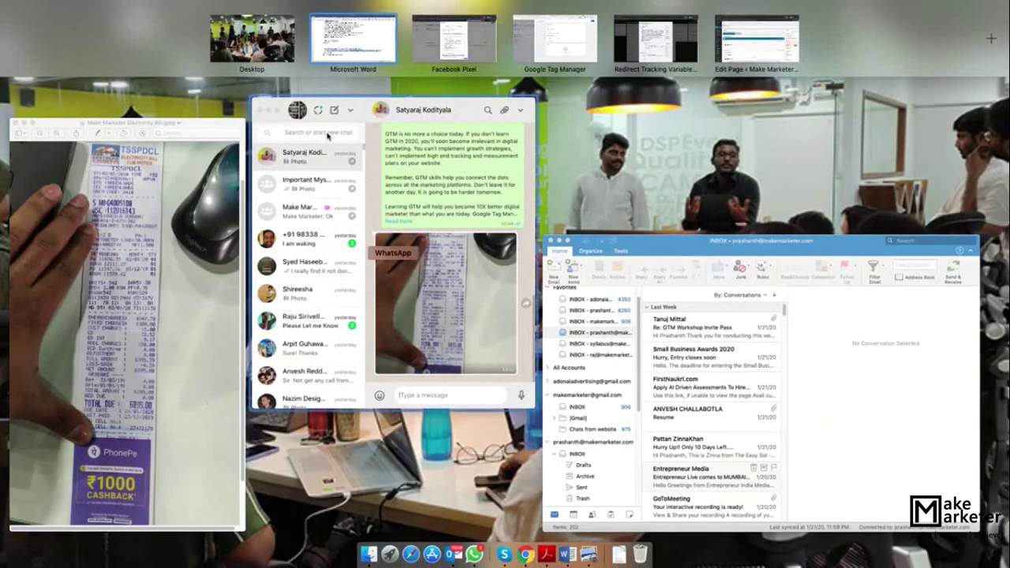
{"action": "left_click", "coordinate": [560, 40]}
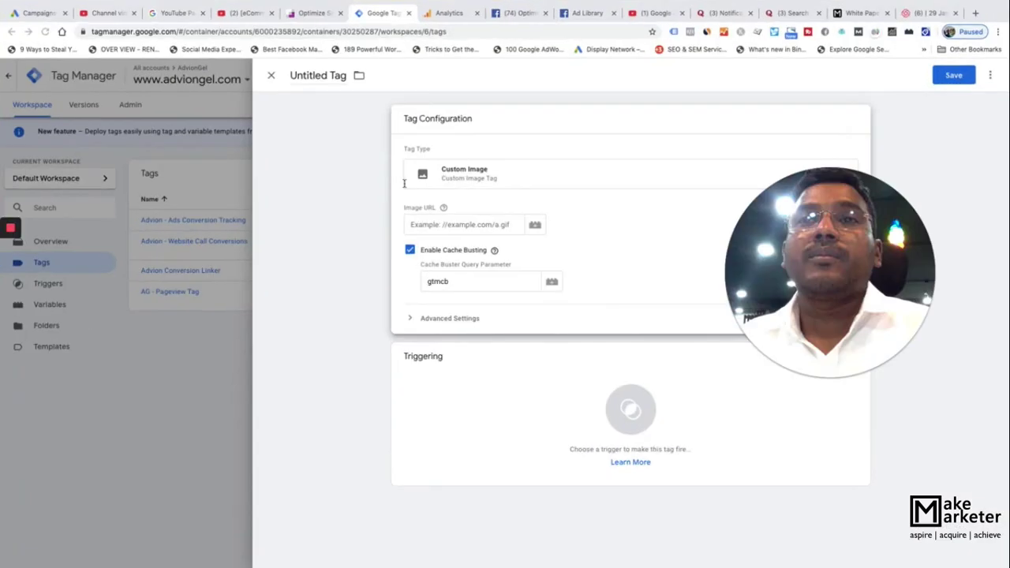
{"action": "key", "text": "super+v"}
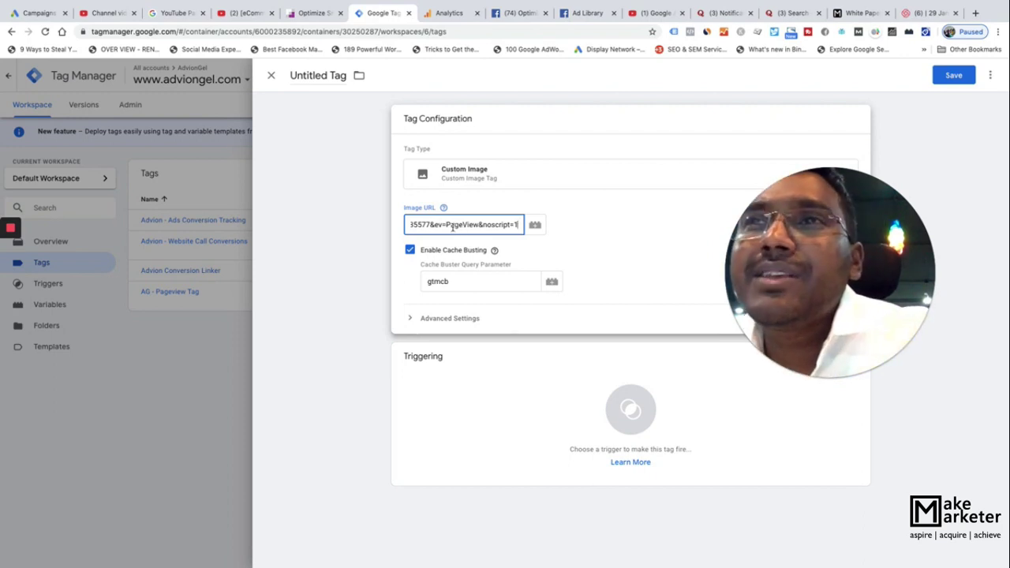
{"action": "mouse_move", "coordinate": [464, 225]}
{"action": "left_mouse_down"}
{"action": "mouse_move", "coordinate": [356, 230]}
{"action": "mouse_move", "coordinate": [465, 229]}
{"action": "left_mouse_up"}
{"action": "left_click", "coordinate": [477, 224]}
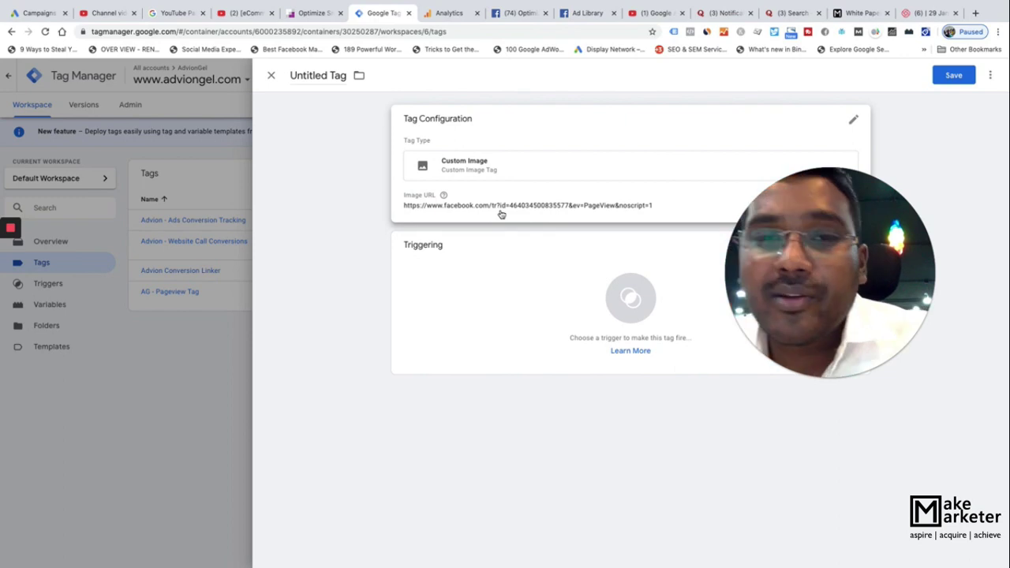
{"action": "scroll", "coordinate": [495, 268], "scroll_direction": "up", "scroll_amount": 5}
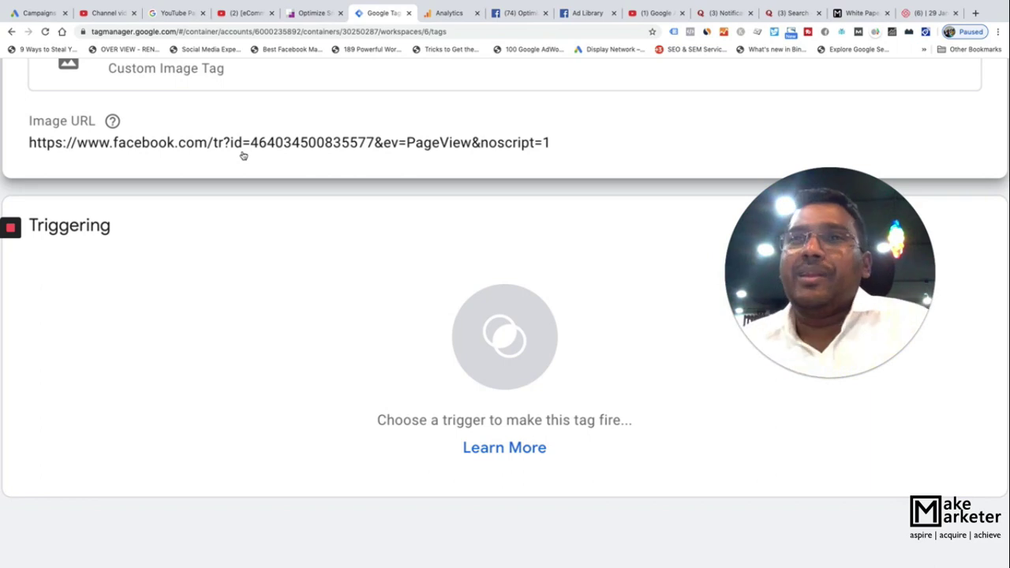
{"action": "left_click", "coordinate": [260, 248]}
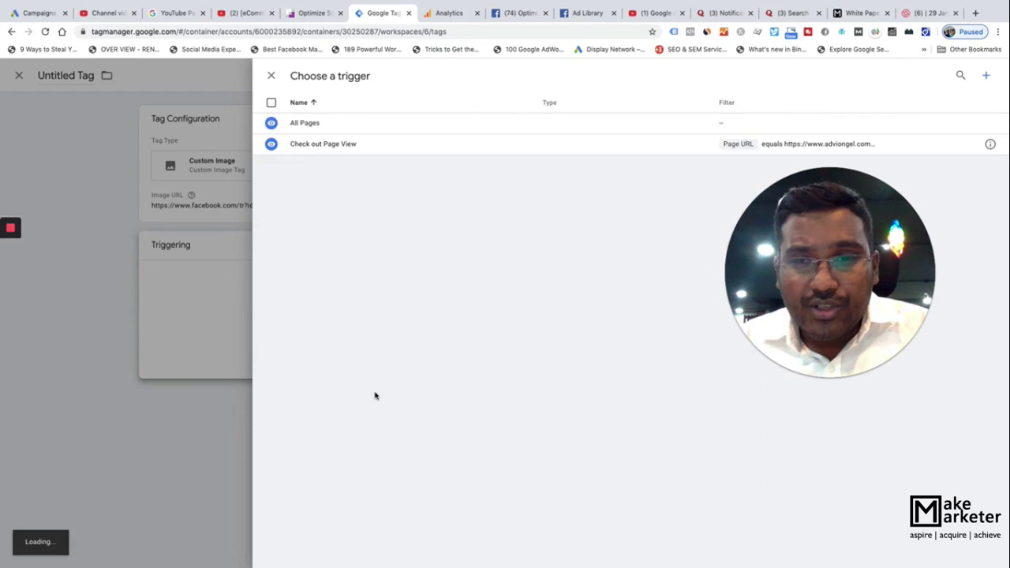
{"action": "right_click", "coordinate": [375, 394]}
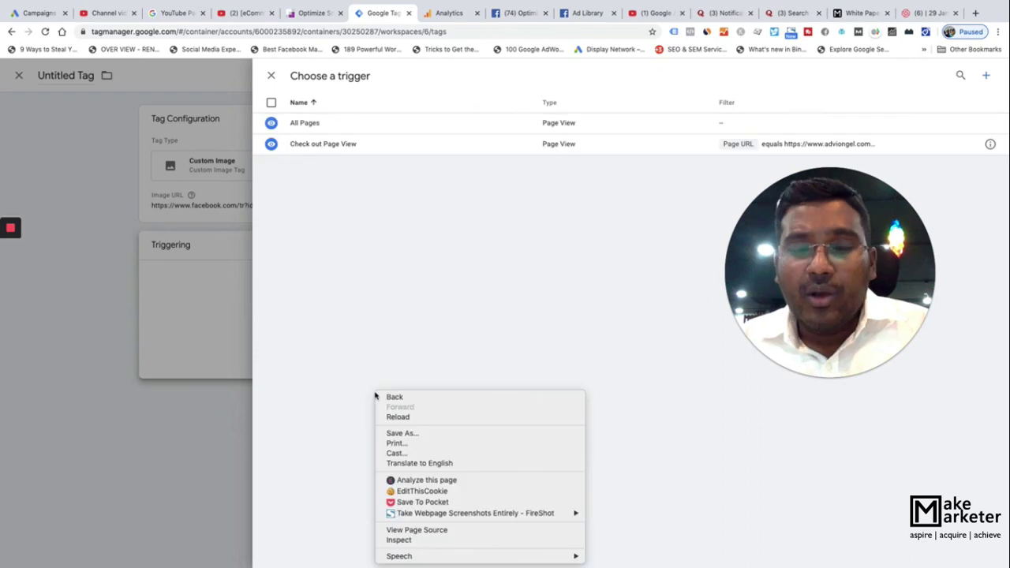
{"action": "left_click", "coordinate": [419, 317]}
{"action": "left_click", "coordinate": [270, 75]}
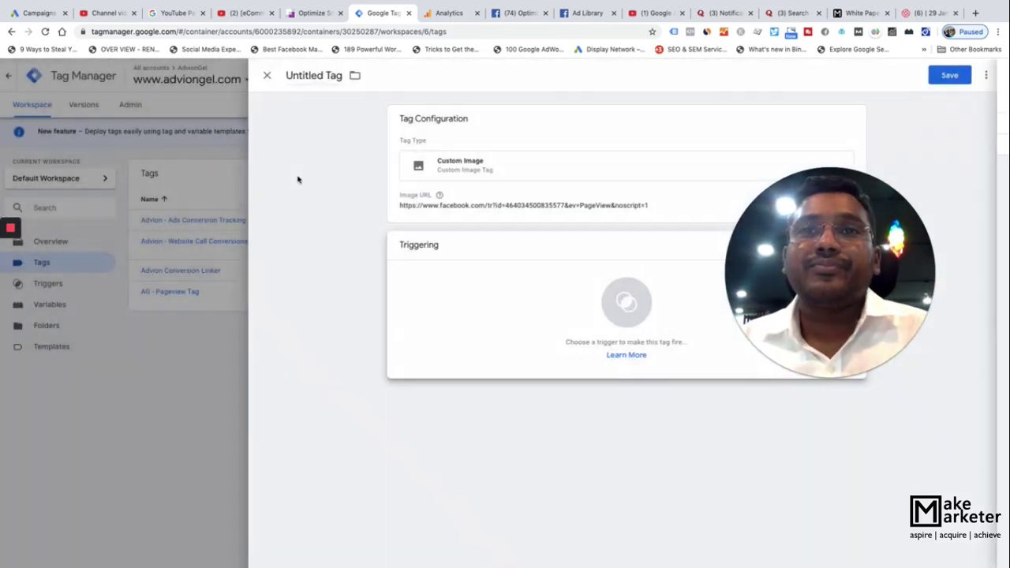
{"action": "left_click", "coordinate": [459, 185]}
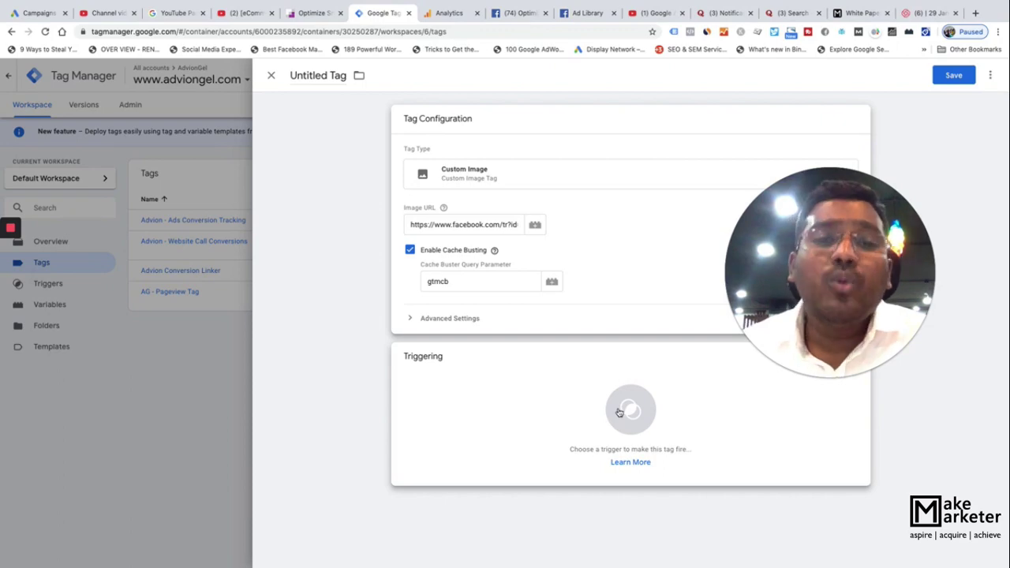
Step: Switch to the Word document and add the note "CJS – you write a custom javascript variable, in GTM variables" below the pixel code
{"action": "key", "text": "ctrl+Up"}
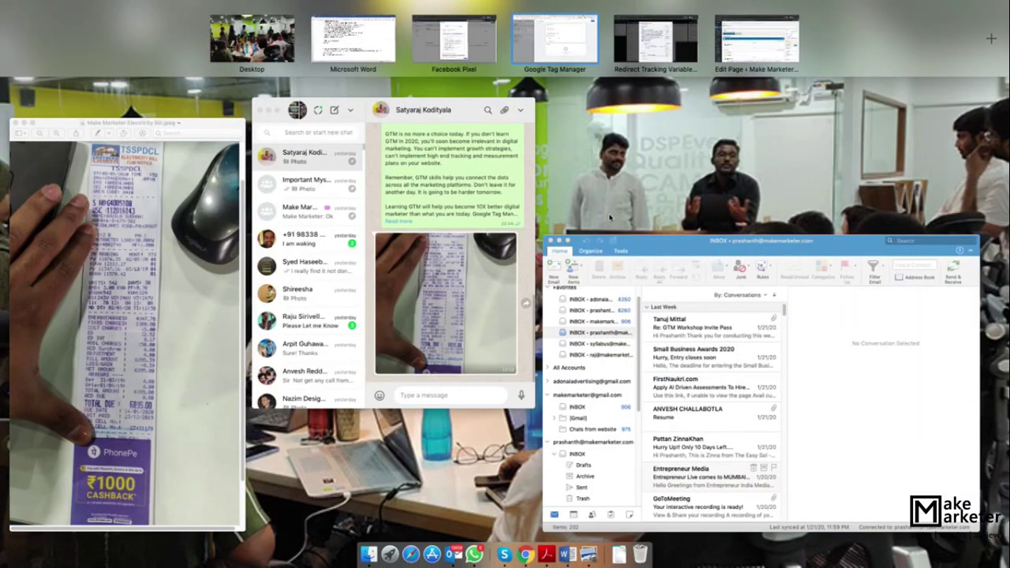
{"action": "left_click", "coordinate": [372, 52]}
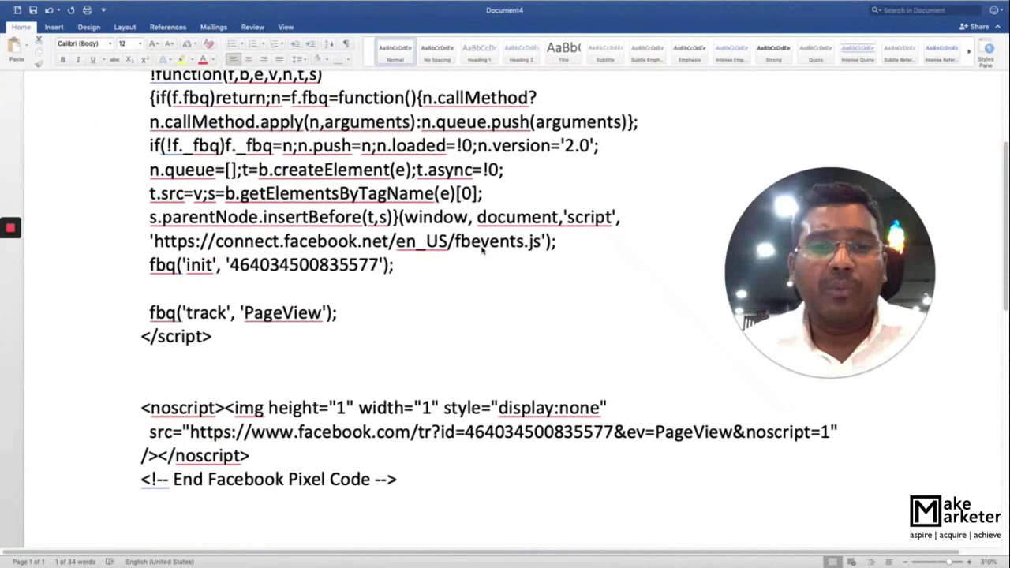
{"action": "scroll", "coordinate": [477, 250], "scroll_direction": "down", "scroll_amount": 3}
{"action": "left_click", "coordinate": [470, 265]}
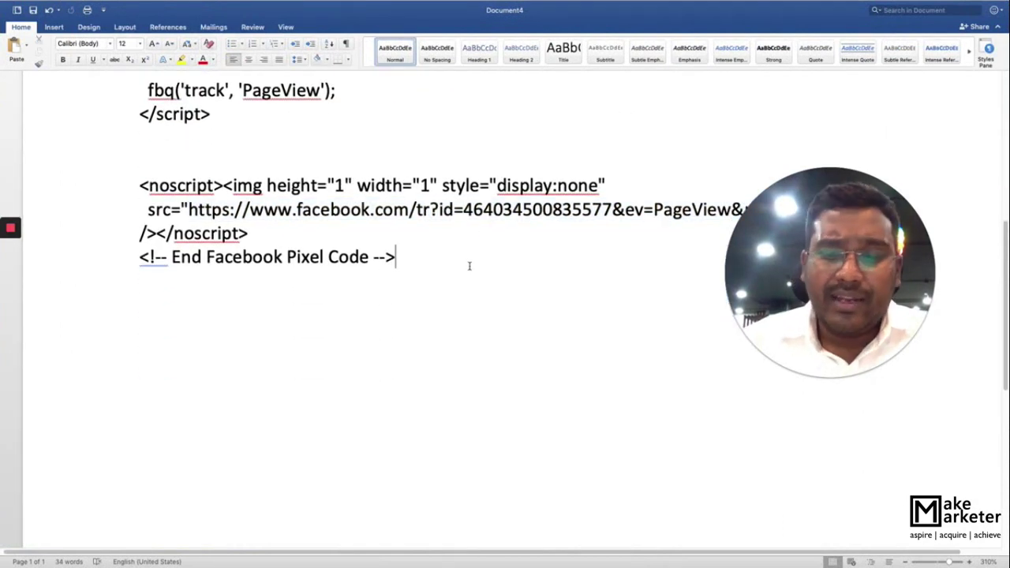
{"action": "key", "text": "Return"}
{"action": "type", "text": "C"}
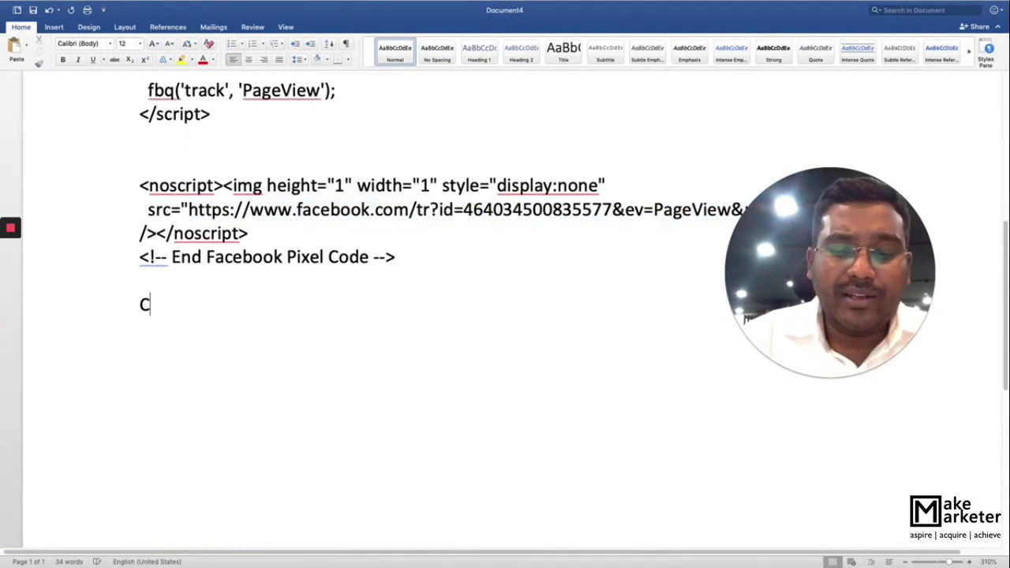
{"action": "type", "text": "JS - you"}
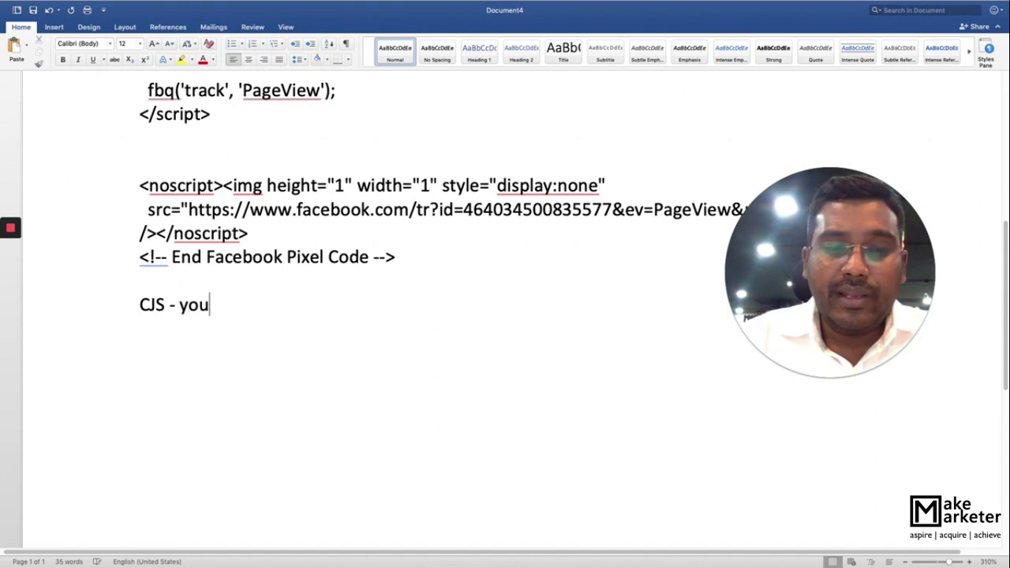
{"action": "type", "text": " write a cu"}
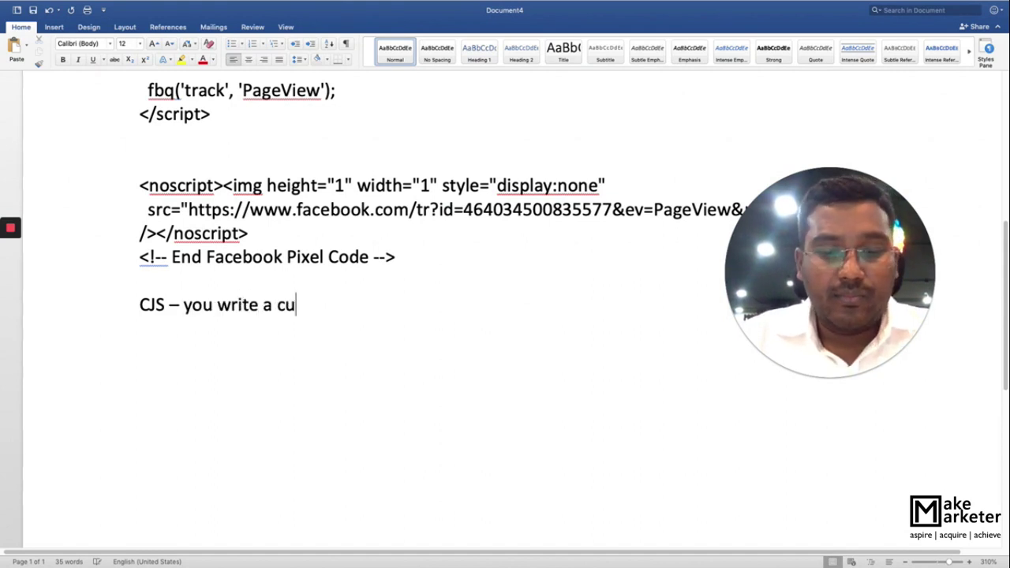
{"action": "type", "text": "stom javas"}
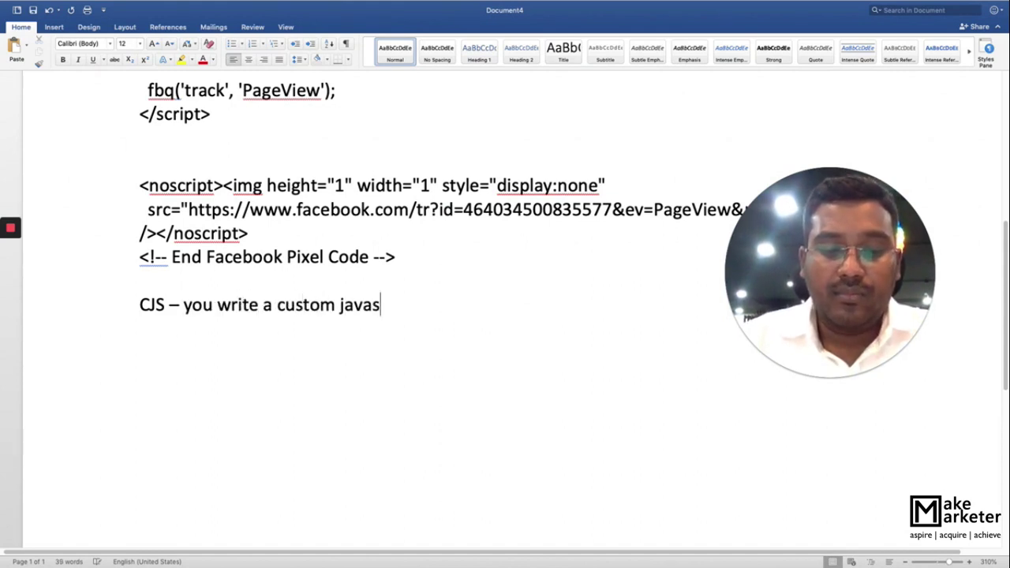
{"action": "type", "text": "cript variable"}
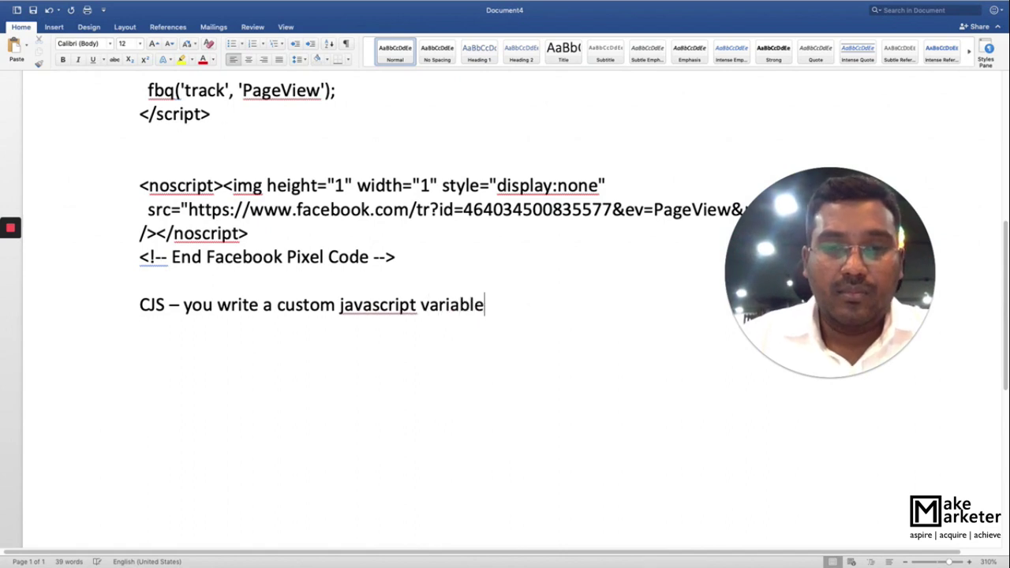
{"action": "type", "text": ", "}
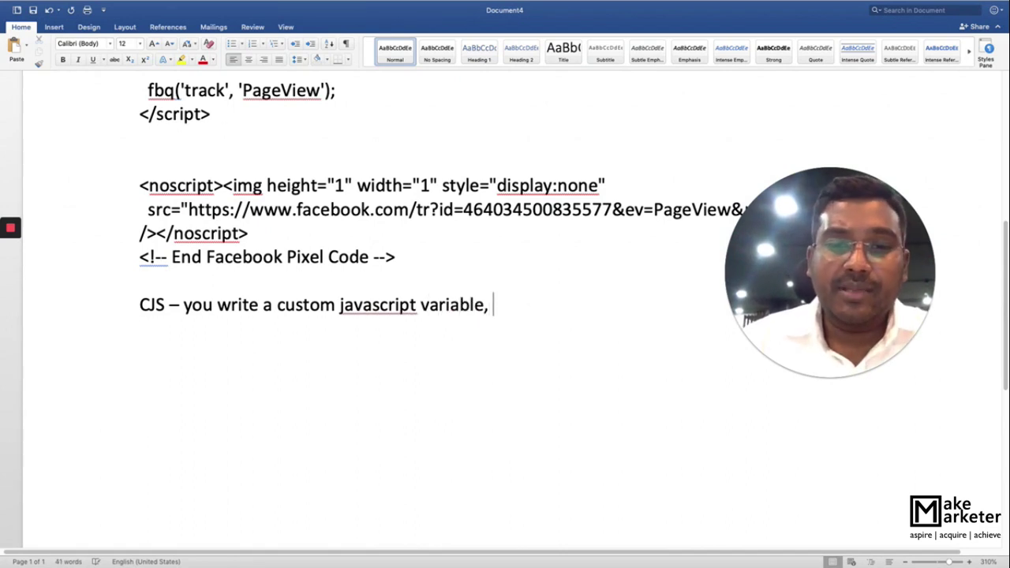
{"action": "type", "text": "in GTM variables"}
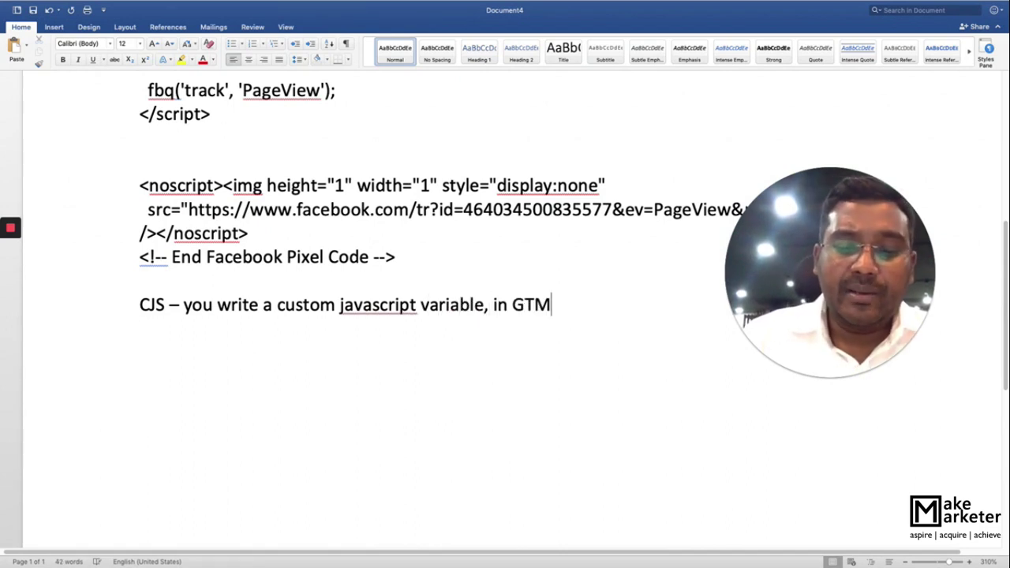
Step: Add the line "Type – CJS" under the custom JavaScript variable note
{"action": "key", "text": "Return"}
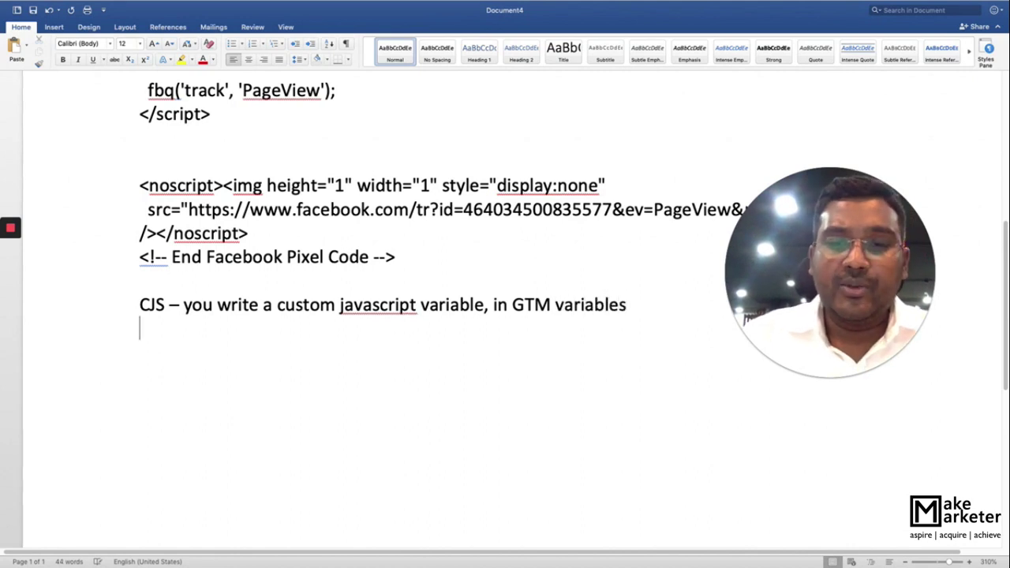
{"action": "type", "text": "Ty"}
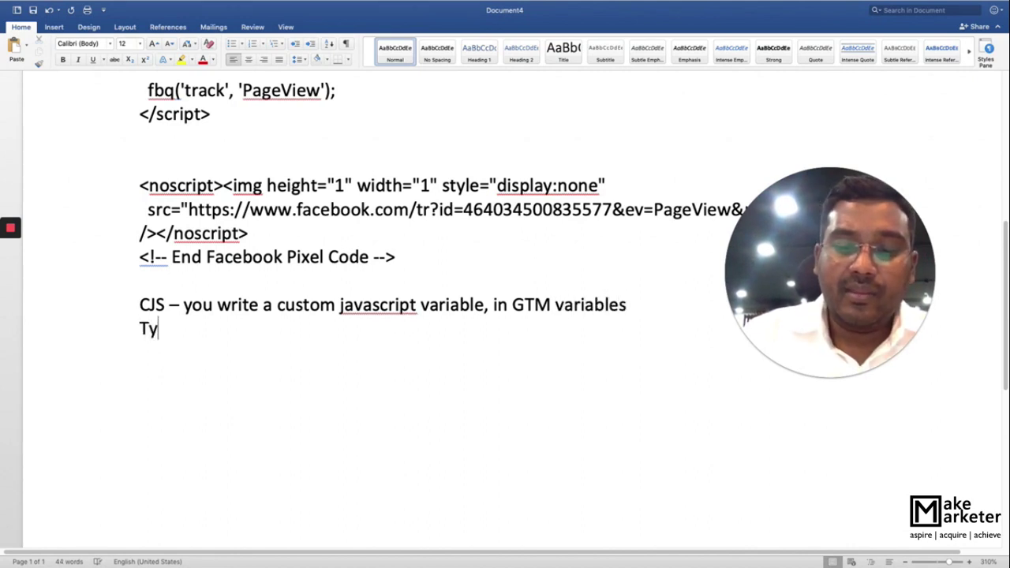
{"action": "type", "text": "pe - CJS"}
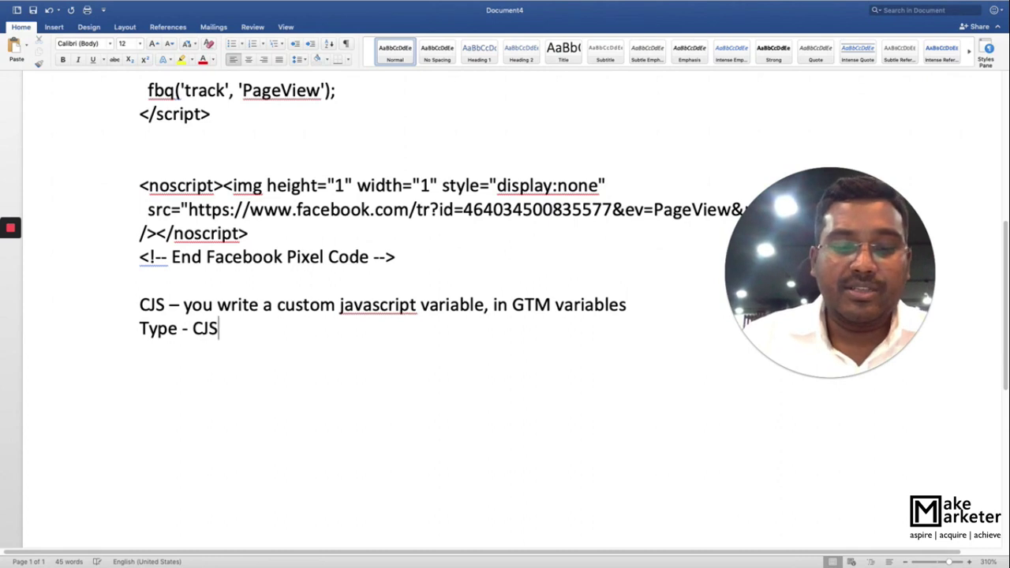
Step: Write the three-line code Function(){ Return true } below the type line, one blank line apart, and select it
{"action": "key", "text": "Return"}
{"action": "type", "text": "fu"}
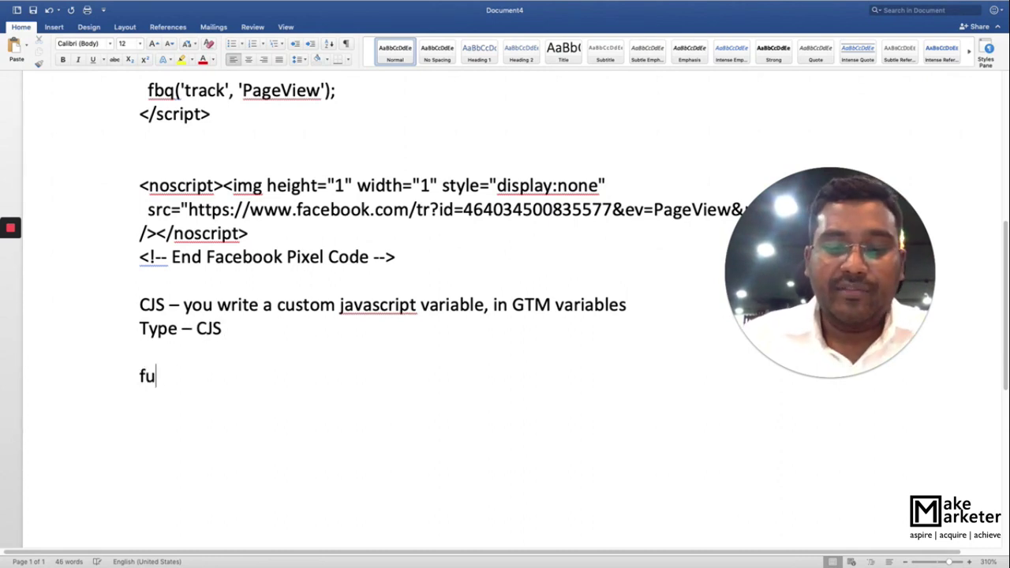
{"action": "type", "text": "nction()"}
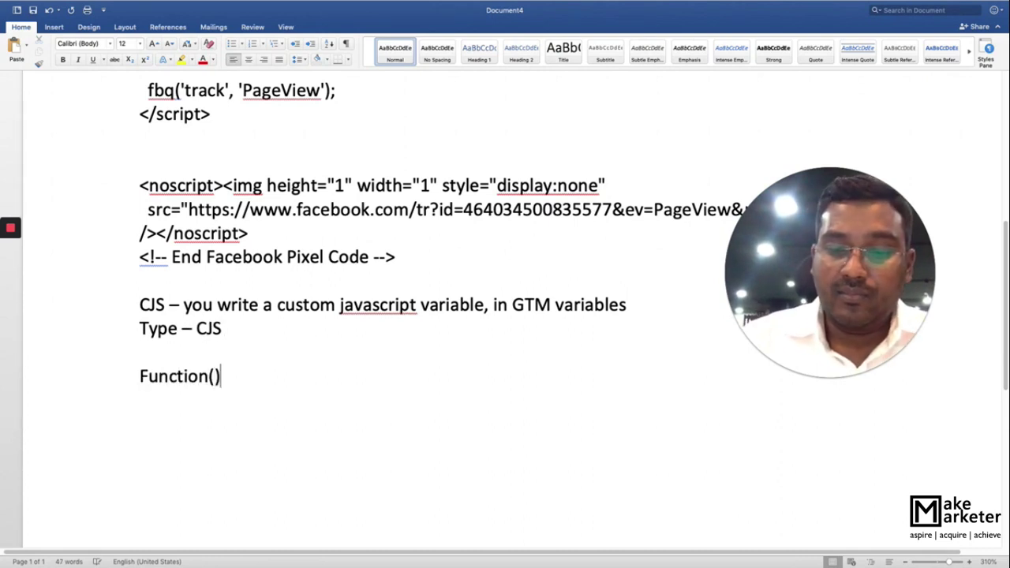
{"action": "type", "text": ":"}
{"action": "key", "text": "Return"}
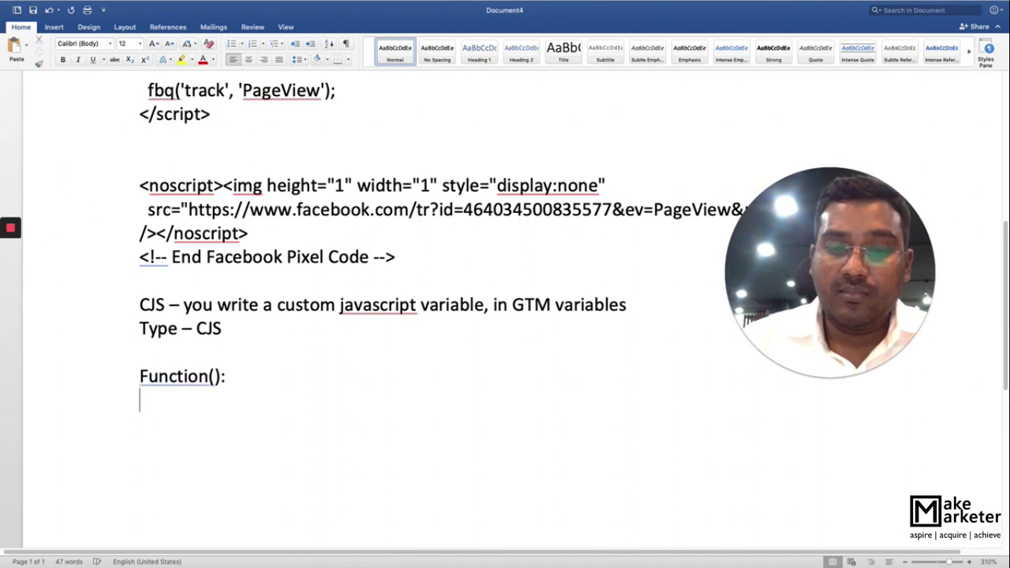
{"action": "key", "text": "BackSpace"}
{"action": "key", "text": "BackSpace"}
{"action": "type", "text": "{"}
{"action": "key", "text": "Return"}
{"action": "type", "text": "return t"}
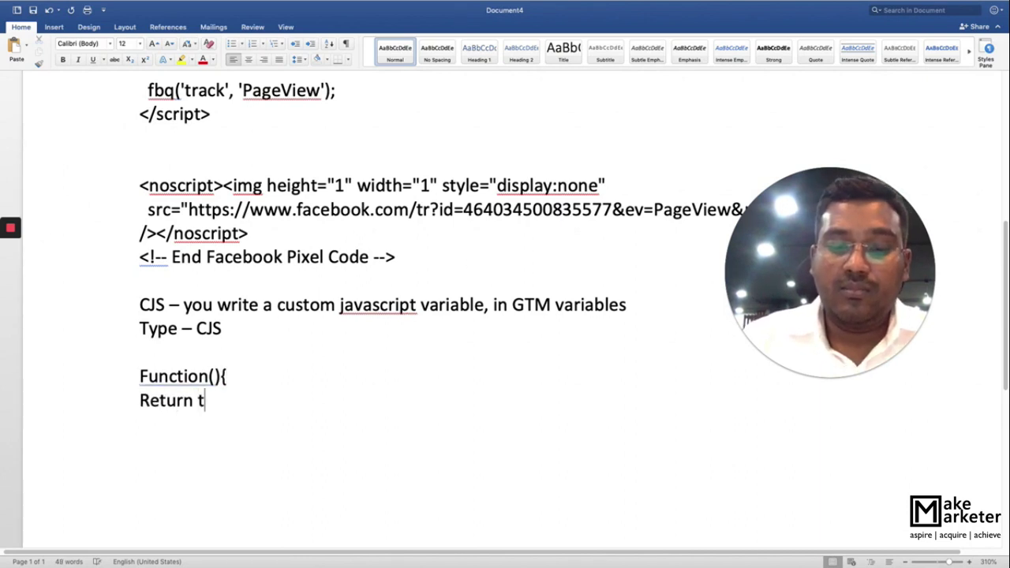
{"action": "type", "text": "rue"}
{"action": "key", "text": "Return"}
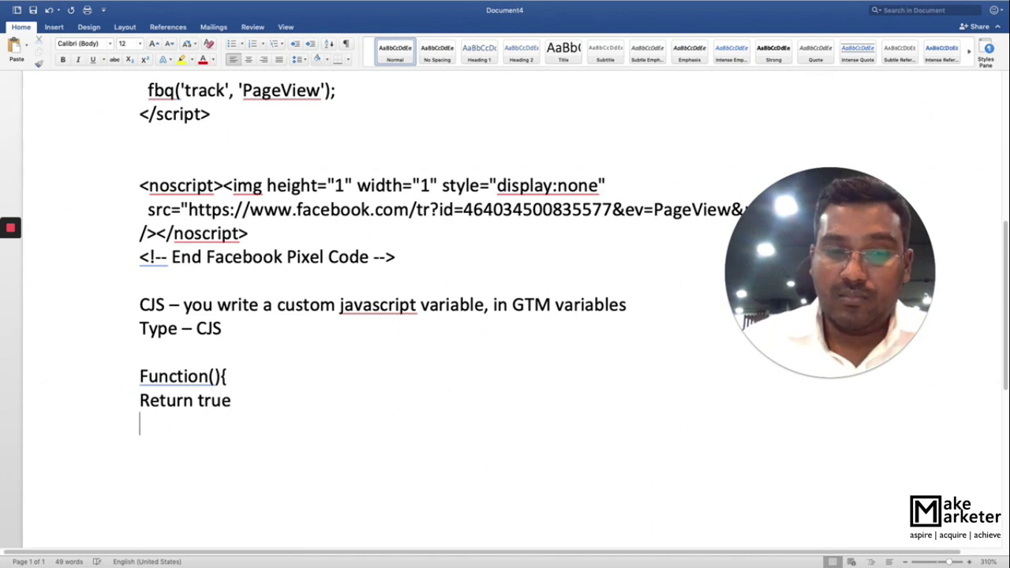
{"action": "type", "text": "\"\\}"}
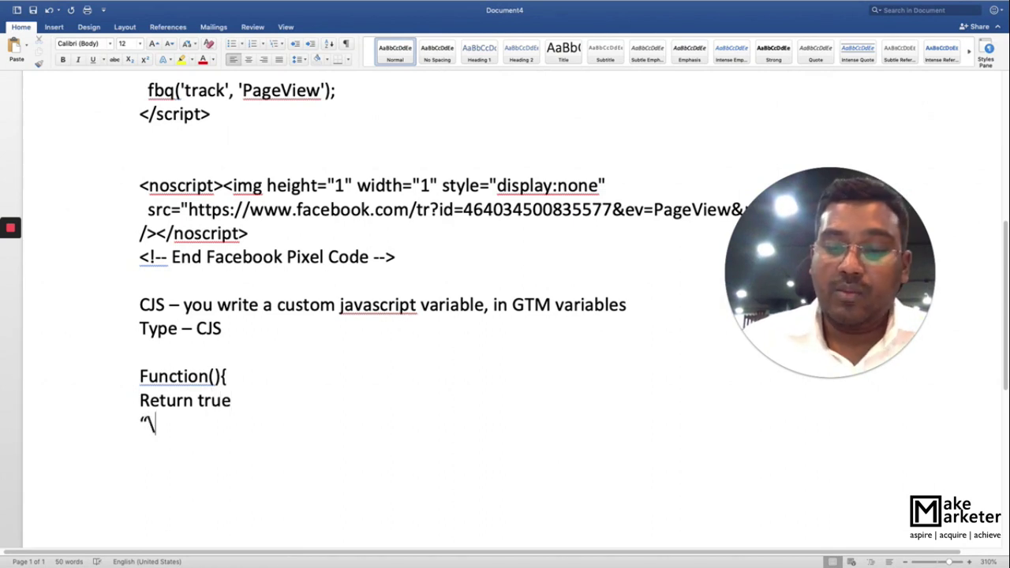
{"action": "key", "text": "BackSpace"}
{"action": "key", "text": "BackSpace"}
{"action": "key", "text": "BackSpace"}
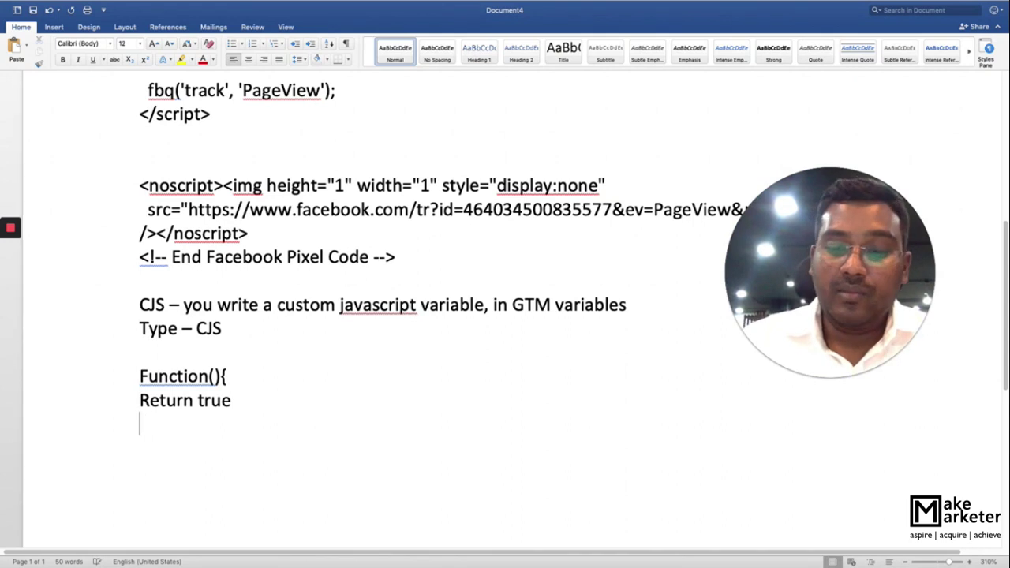
{"action": "type", "text": "}"}
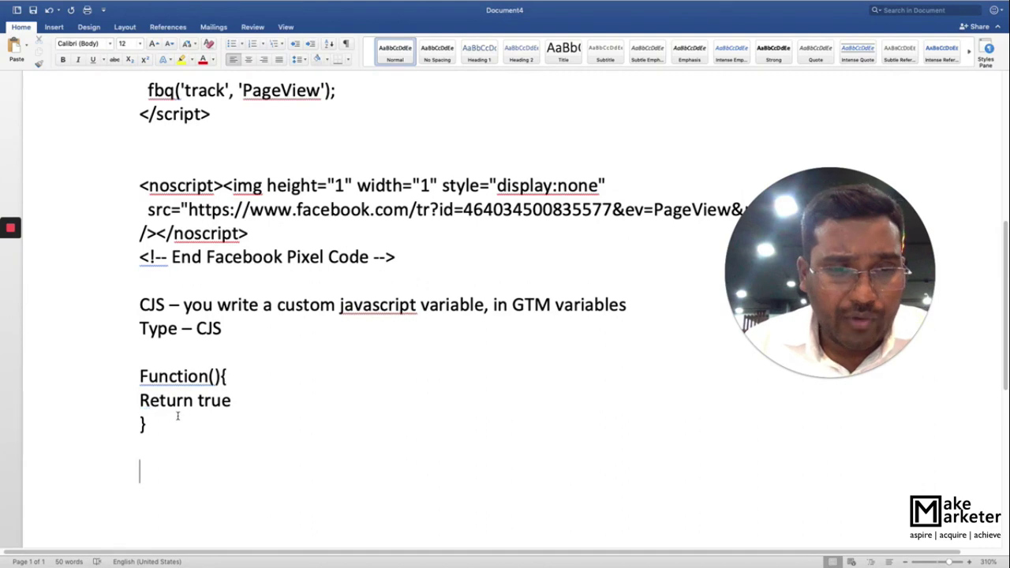
{"action": "left_click_drag", "start_coordinate": [178, 416], "coordinate": [141, 376]}
Step: Switch to Google Tag Manager and close the untitled Custom Image tag, discarding its unsaved changes
{"action": "key", "text": "ctrl+Up"}
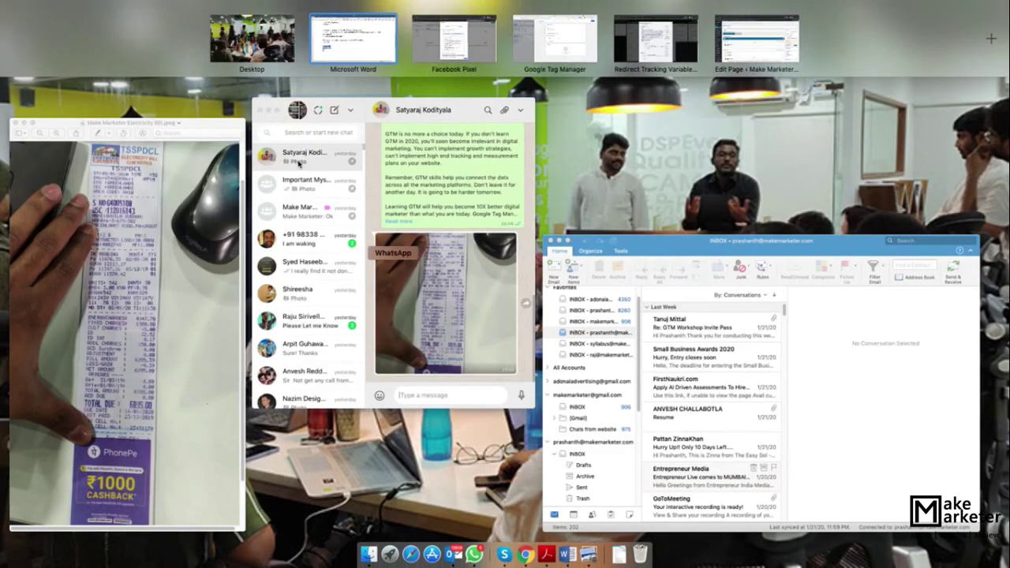
{"action": "left_click", "coordinate": [571, 32]}
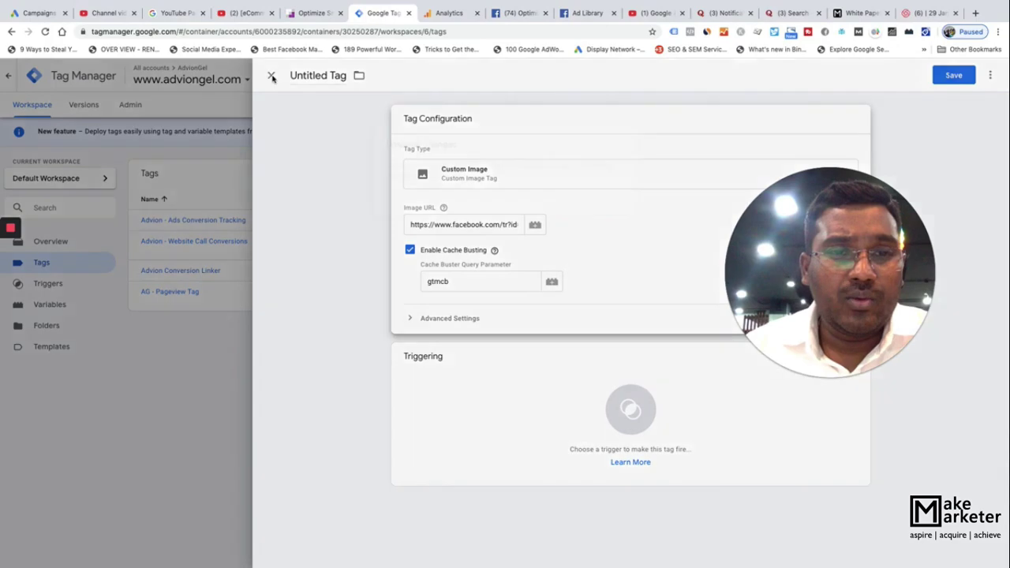
{"action": "left_click", "coordinate": [271, 77]}
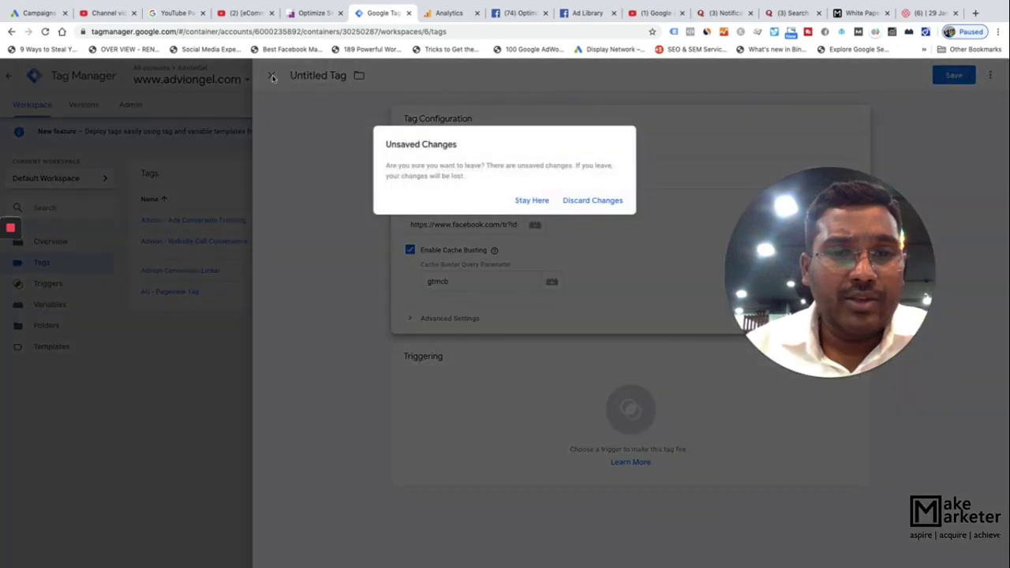
{"action": "left_click", "coordinate": [586, 205]}
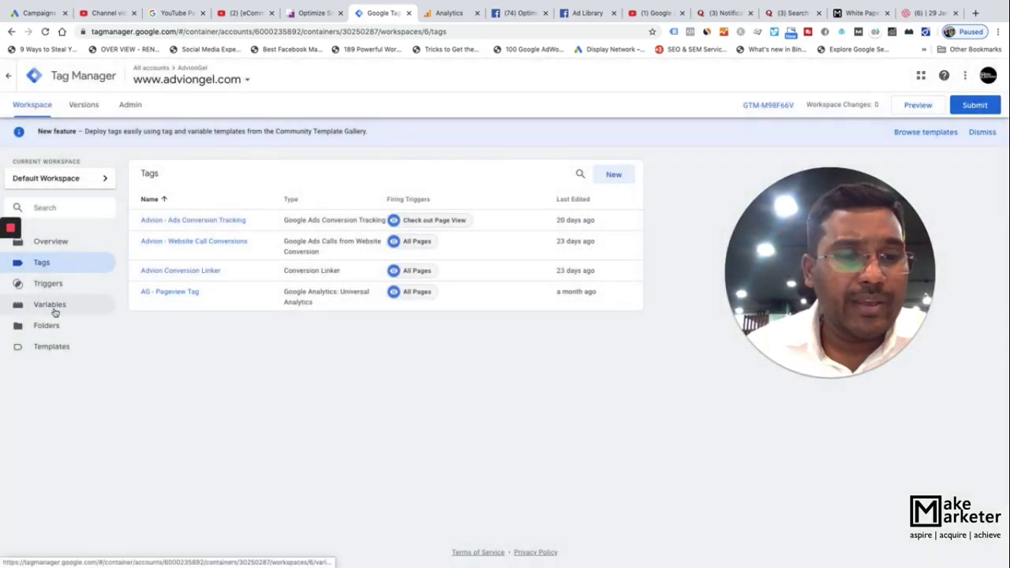
Step: Create a new user-defined variable of type Custom JavaScript
{"action": "left_click", "coordinate": [52, 309]}
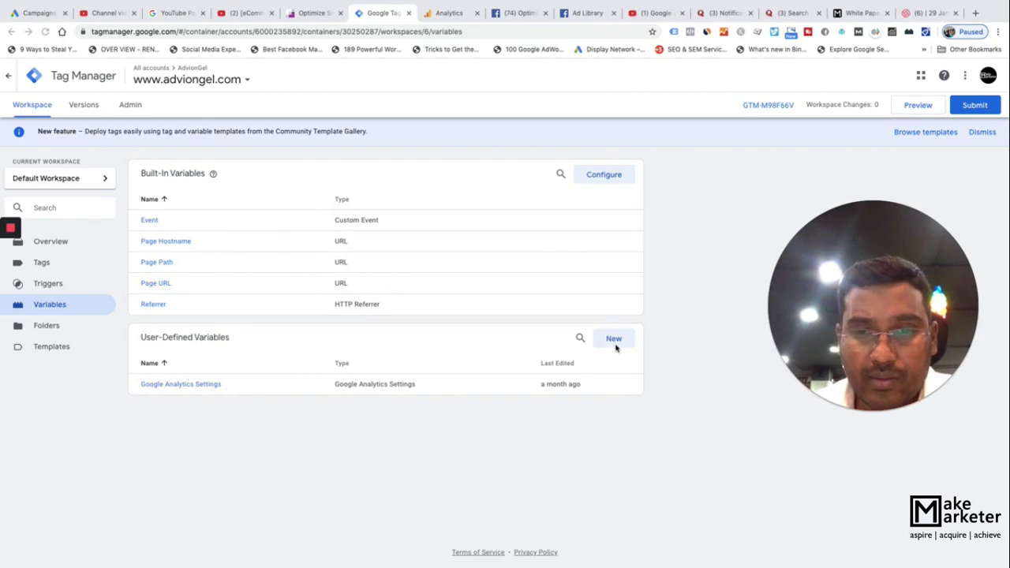
{"action": "left_click", "coordinate": [613, 340]}
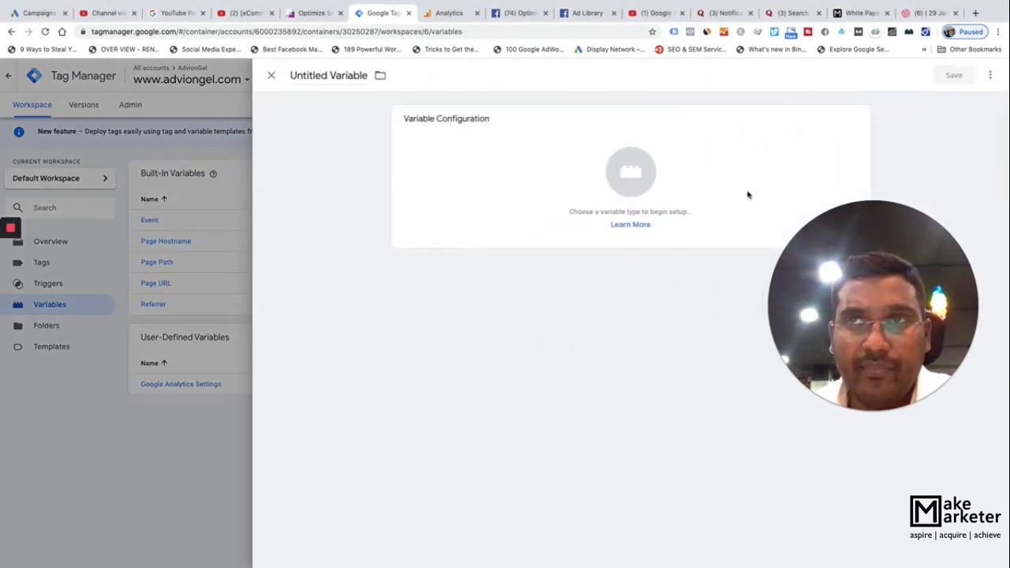
{"action": "left_click", "coordinate": [621, 178]}
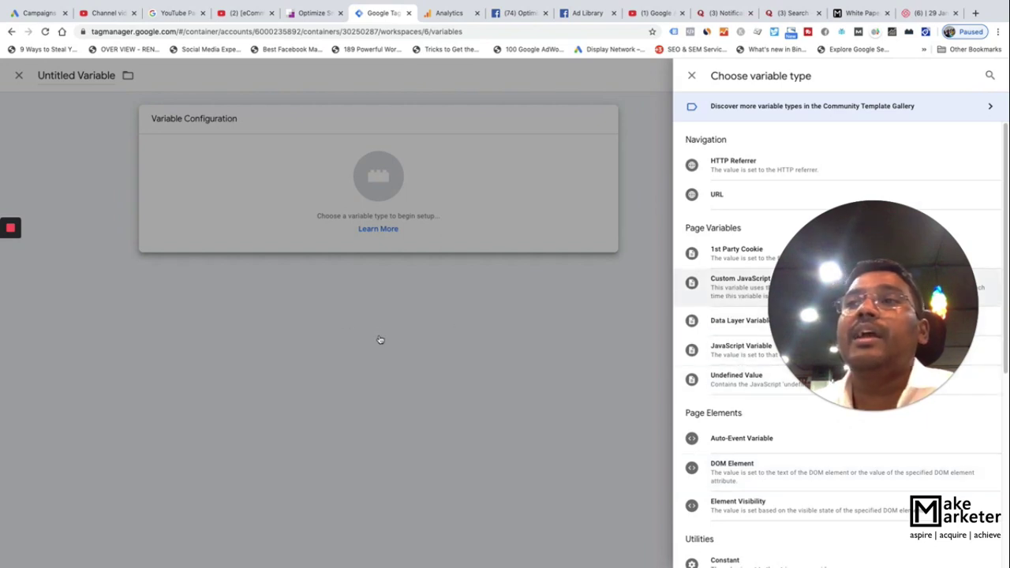
{"action": "left_click", "coordinate": [735, 290]}
Step: Keep the unsaved Custom JavaScript variable open, write the three-line code function(){ return true } in it, and highlight the returned value
{"action": "key", "text": "Escape"}
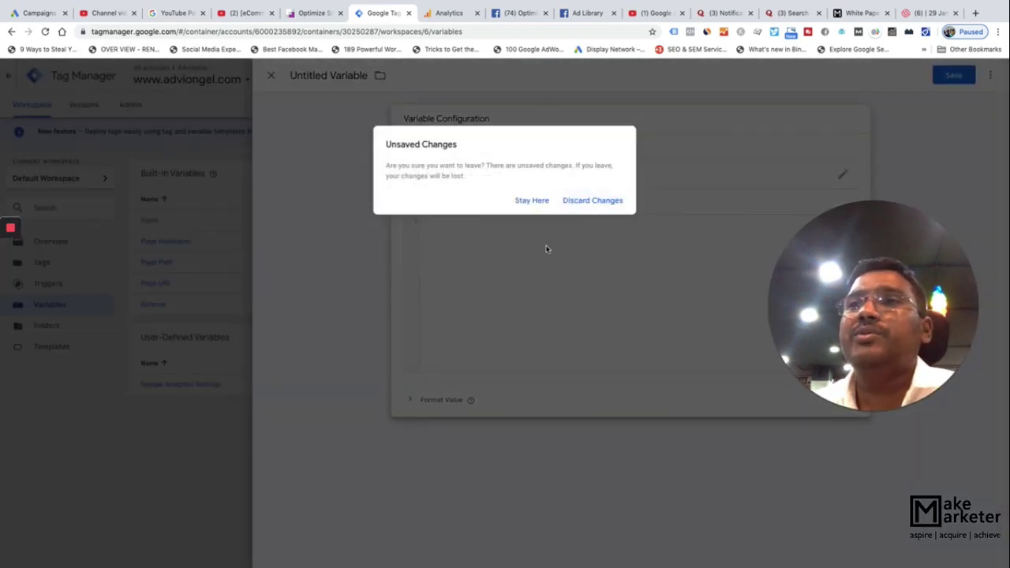
{"action": "left_click", "coordinate": [532, 201]}
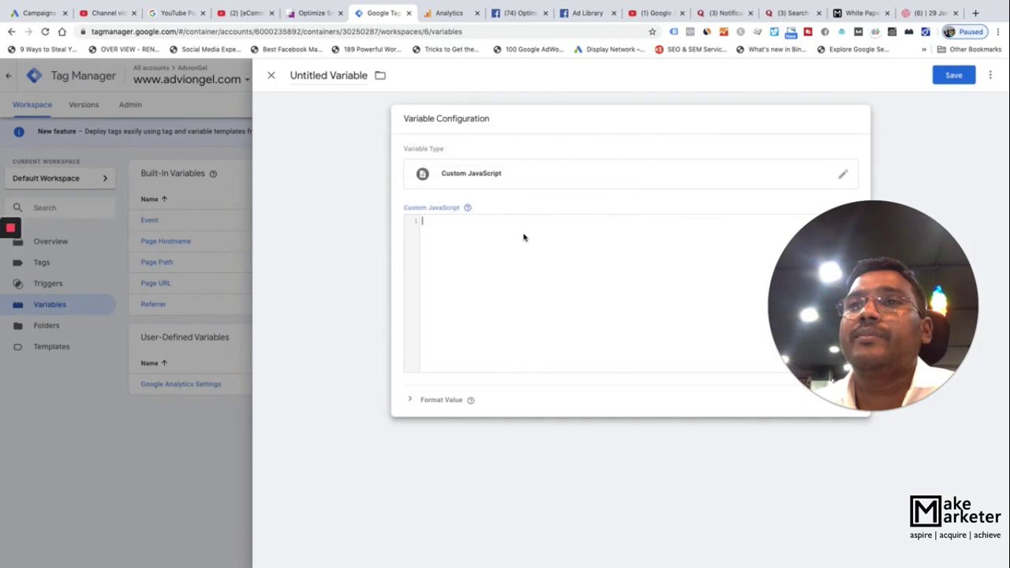
{"action": "type", "text": "function"}
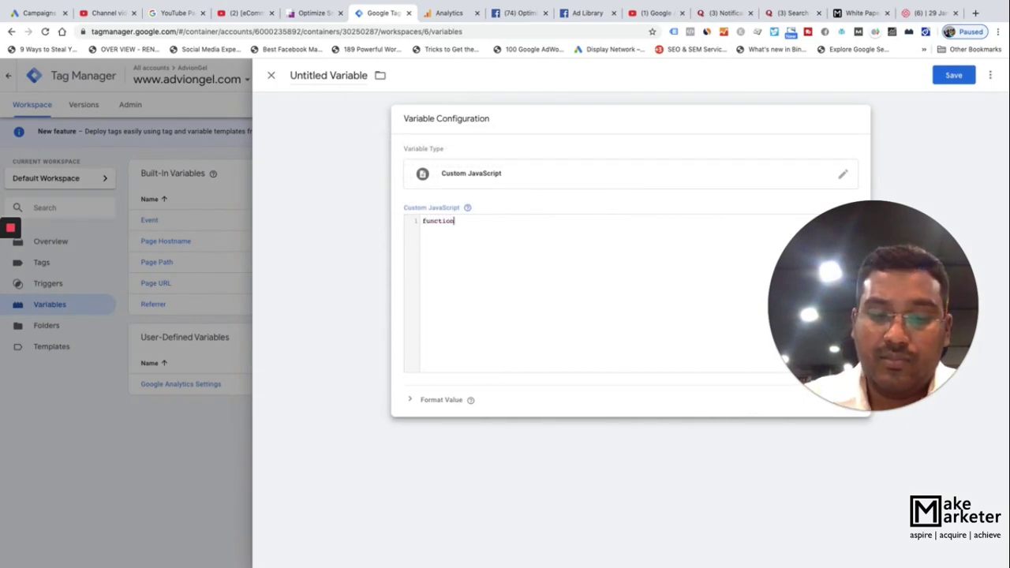
{"action": "type", "text": "("}
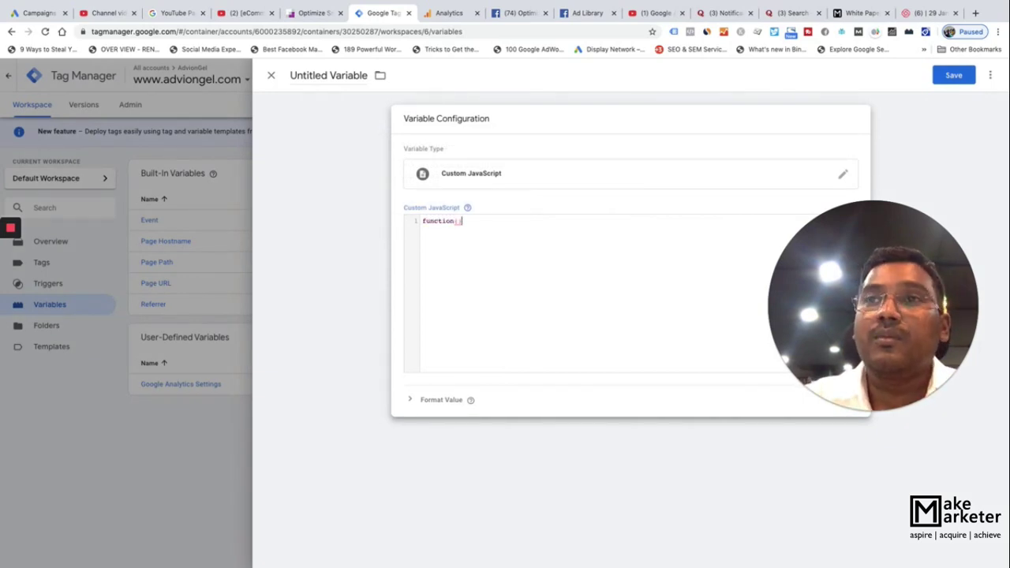
{"action": "type", "text": "){"}
{"action": "key", "text": "Return"}
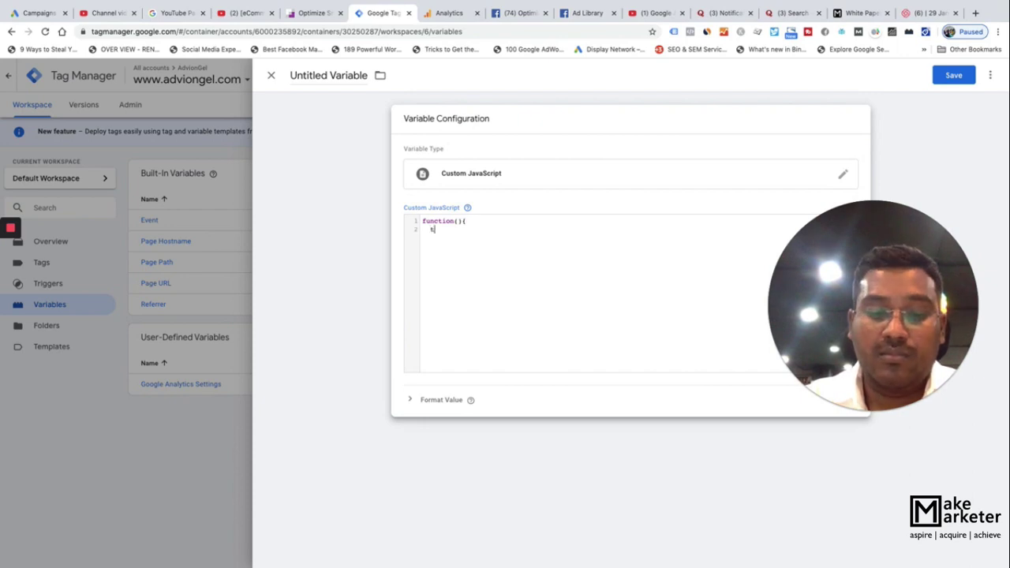
{"action": "type", "text": "treturn true"}
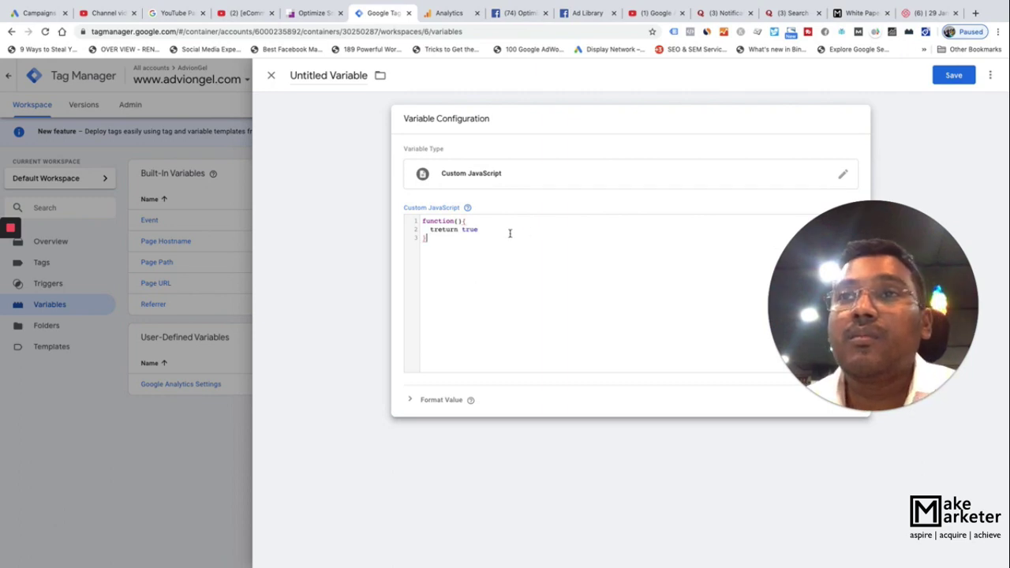
{"action": "left_click", "coordinate": [433, 229]}
{"action": "key", "text": "BackSpace"}
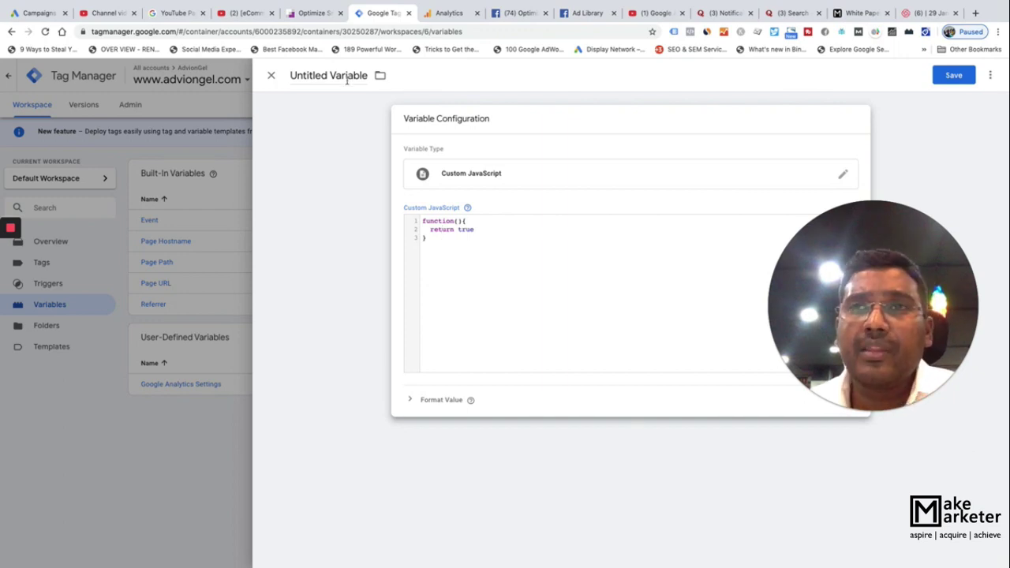
{"action": "left_click_drag", "start_coordinate": [488, 229], "coordinate": [464, 230]}
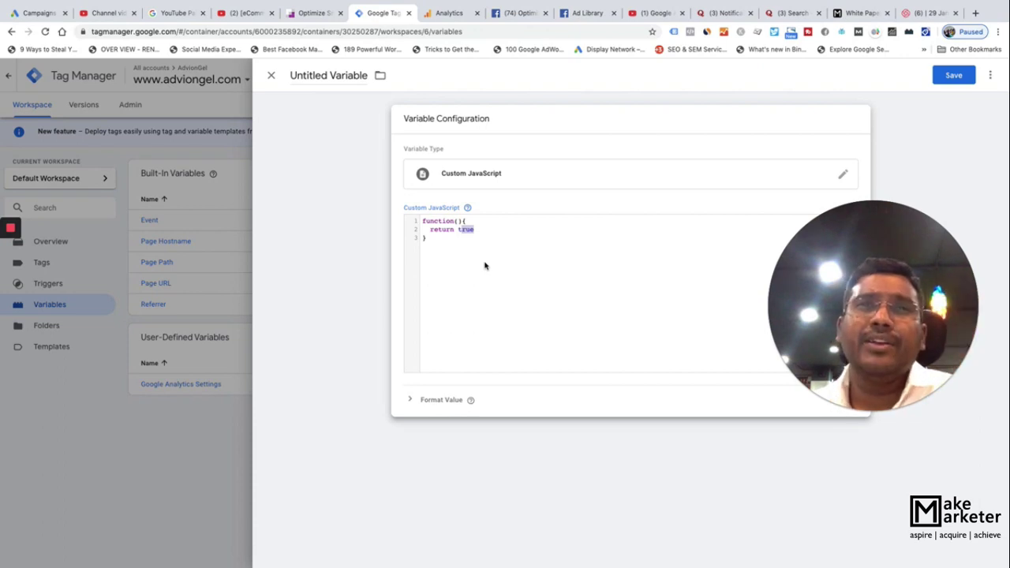
Step: Name the Custom JavaScript variable "JS Enabled Variable"
{"action": "left_click", "coordinate": [324, 77]}
{"action": "double_click", "coordinate": [319, 76]}
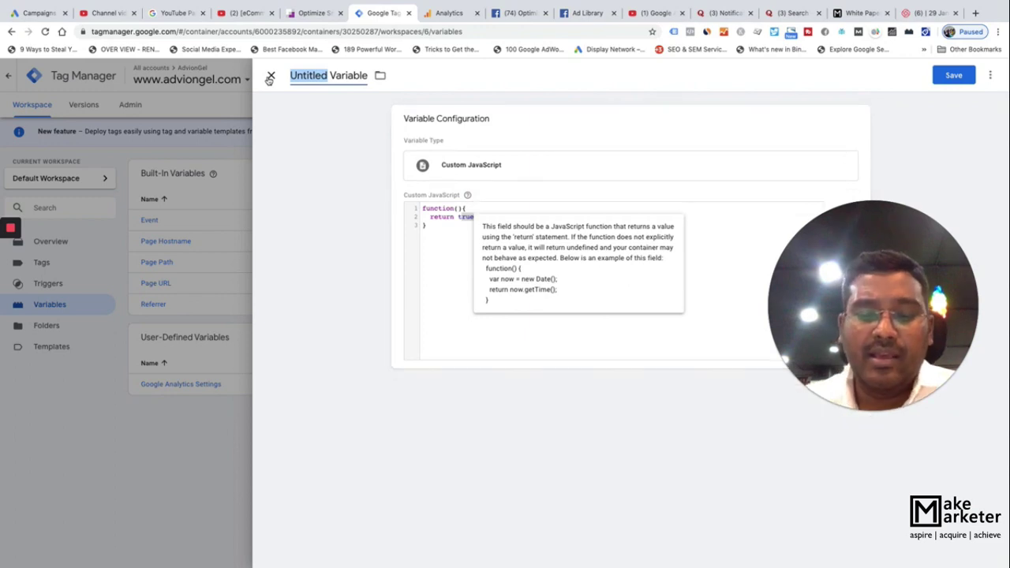
{"action": "type", "text": "JS Enable"}
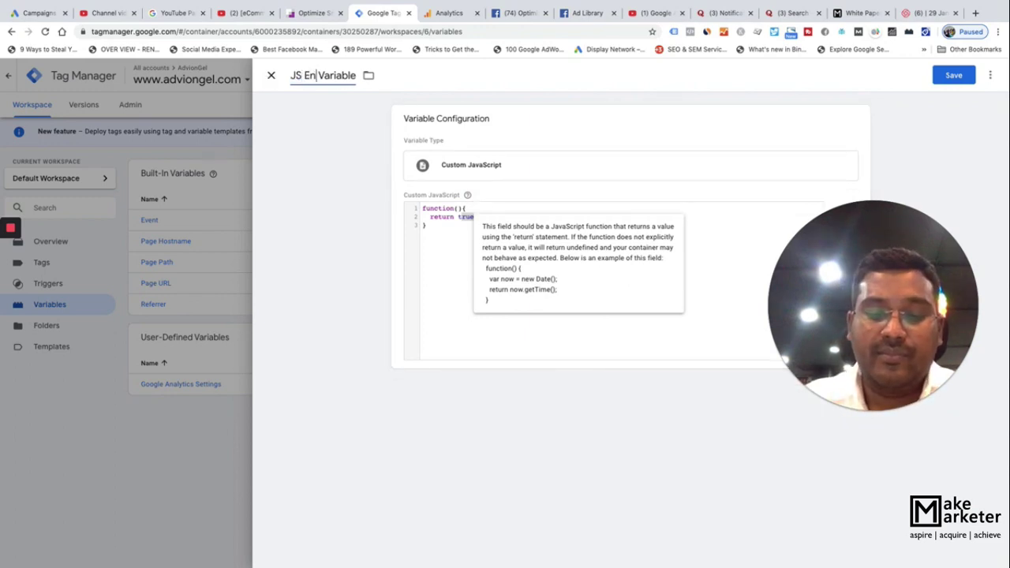
{"action": "type", "text": "d"}
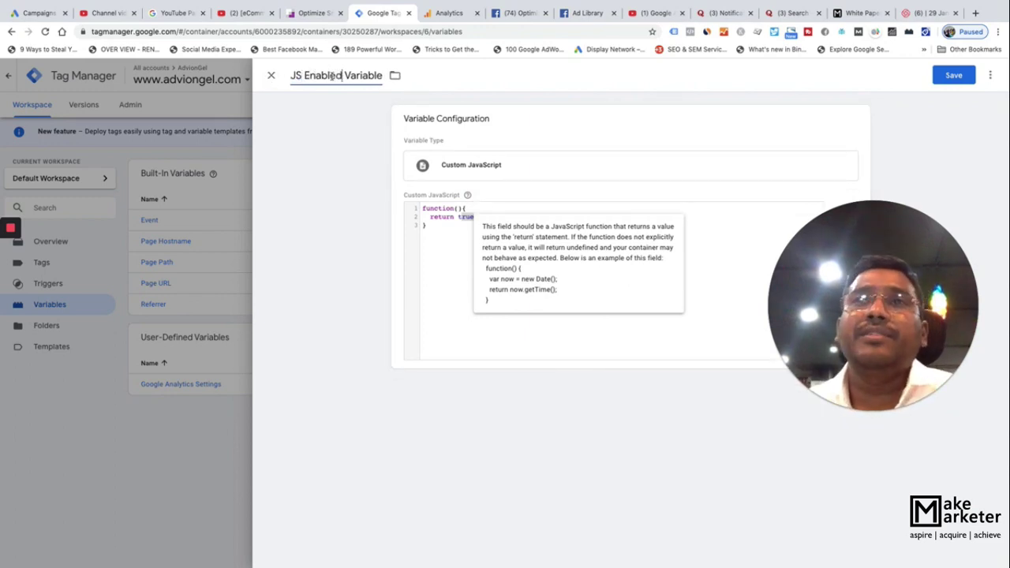
{"action": "left_click_drag", "start_coordinate": [383, 76], "coordinate": [292, 76]}
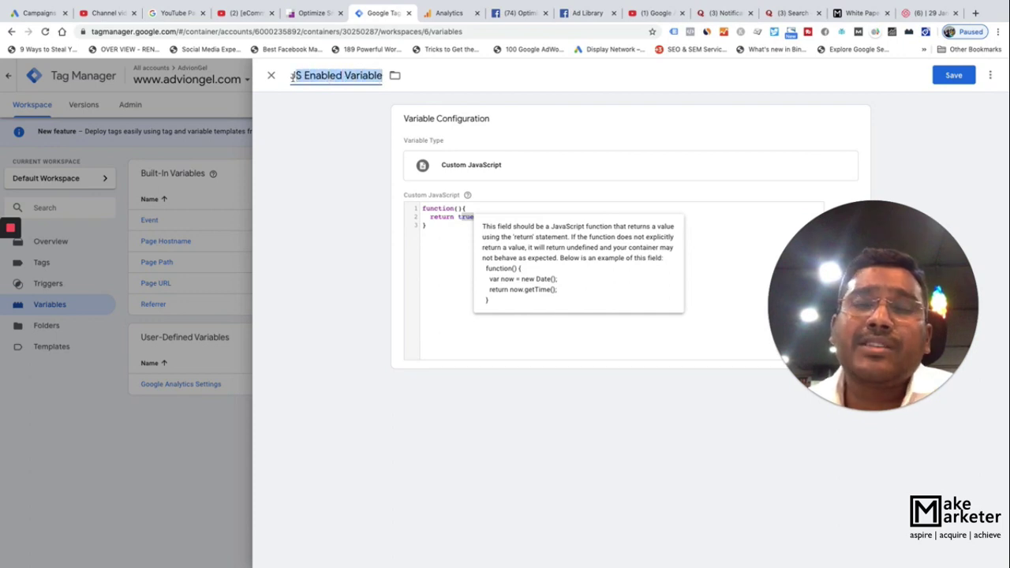
{"action": "left_click", "coordinate": [464, 218]}
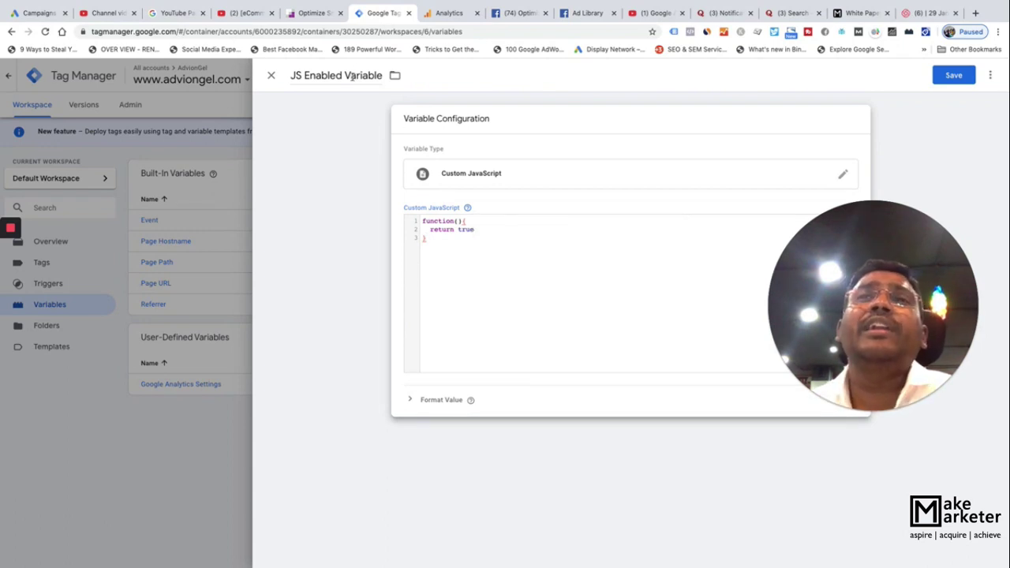
Step: Switch to the Word document and start a new paragraph one blank line below the function code
{"action": "key", "text": "ctrl+Up"}
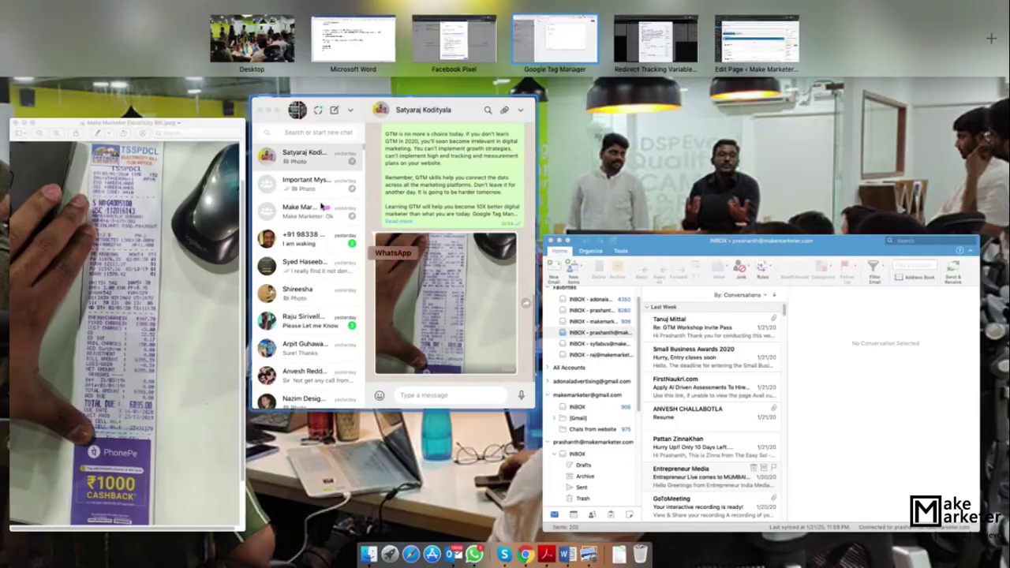
{"action": "left_click", "coordinate": [276, 383]}
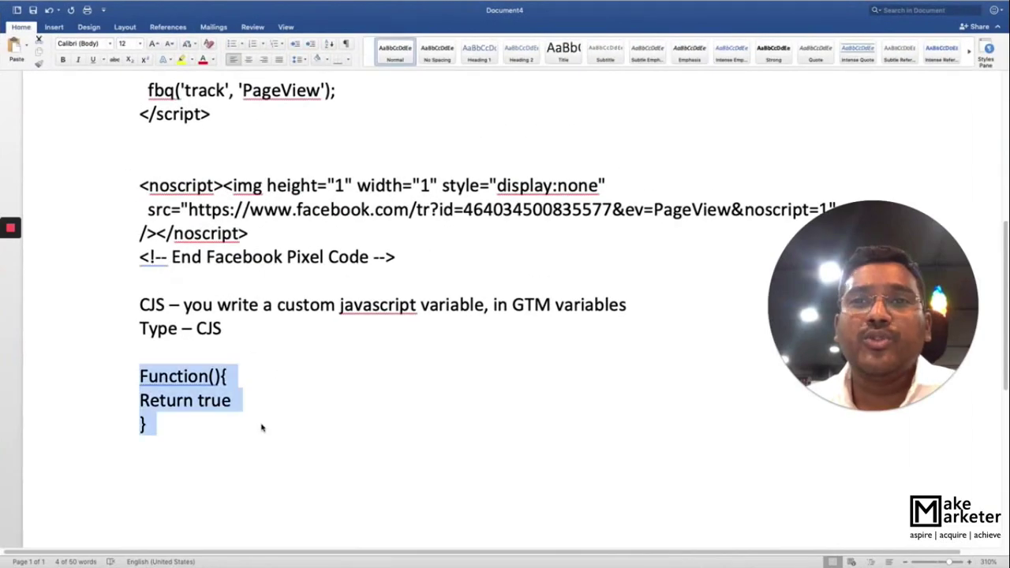
{"action": "left_click", "coordinate": [261, 424]}
{"action": "key", "text": "Return"}
{"action": "key", "text": "Return"}
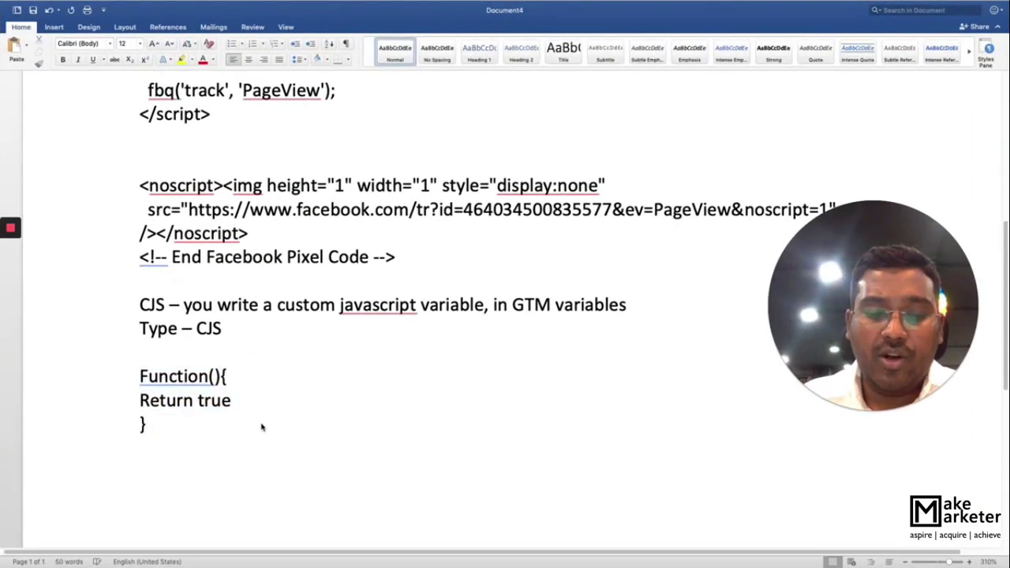
{"action": "type", "text": "CJS"}
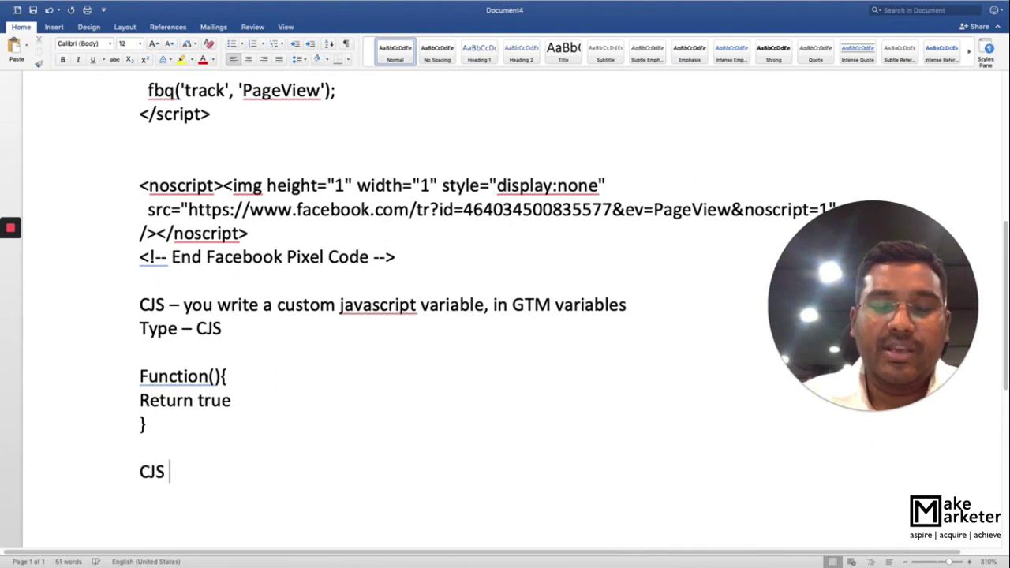
{"action": "key", "text": "BackSpace"}
{"action": "key", "text": "BackSpace"}
{"action": "key", "text": "BackSpace"}
{"action": "key", "text": "BackSpace"}
Step: Write the line "JS enables trigger – does not contain true" below the function code
{"action": "type", "text": "J"}
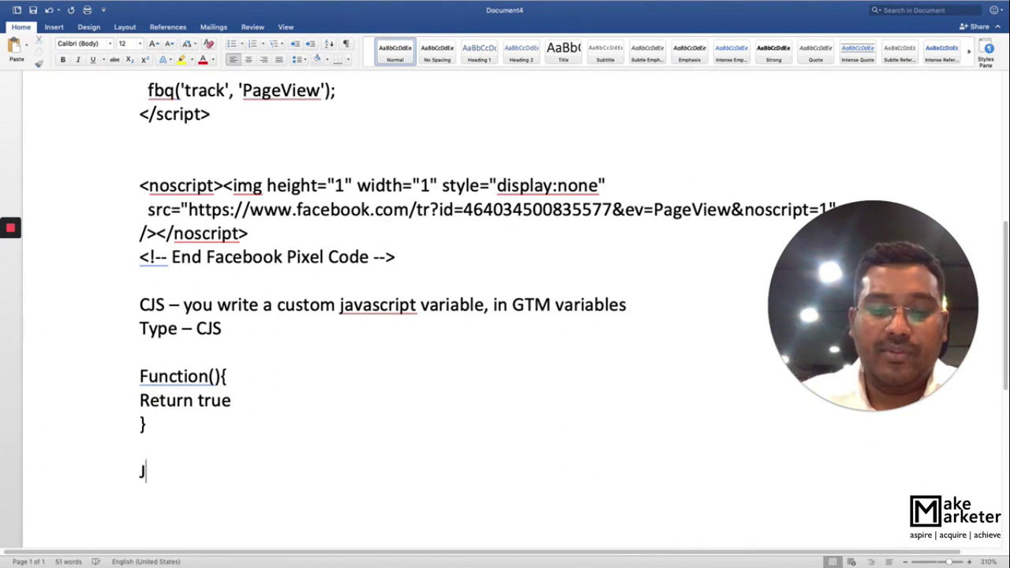
{"action": "type", "text": "S enable"}
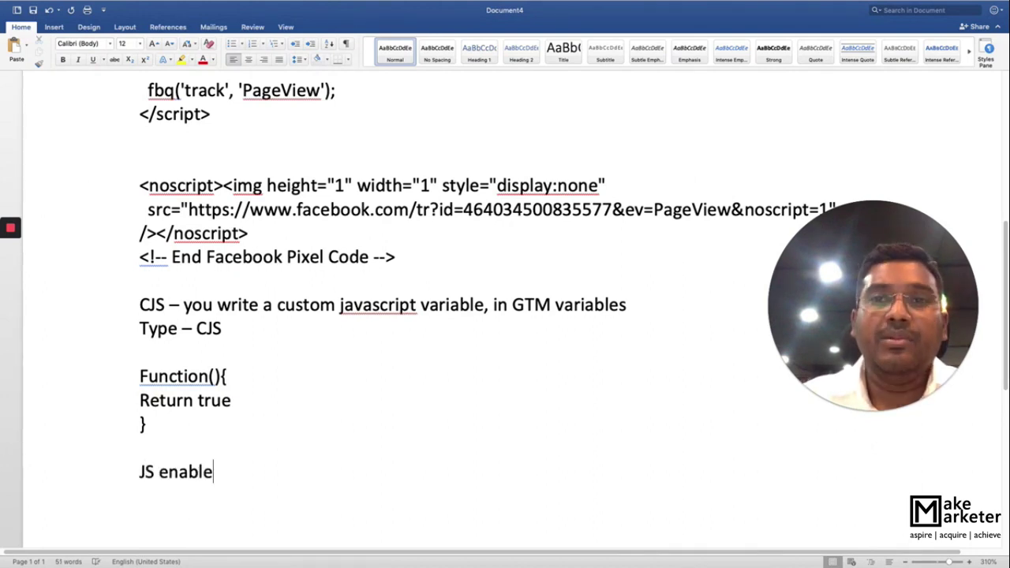
{"action": "type", "text": "s trigger "}
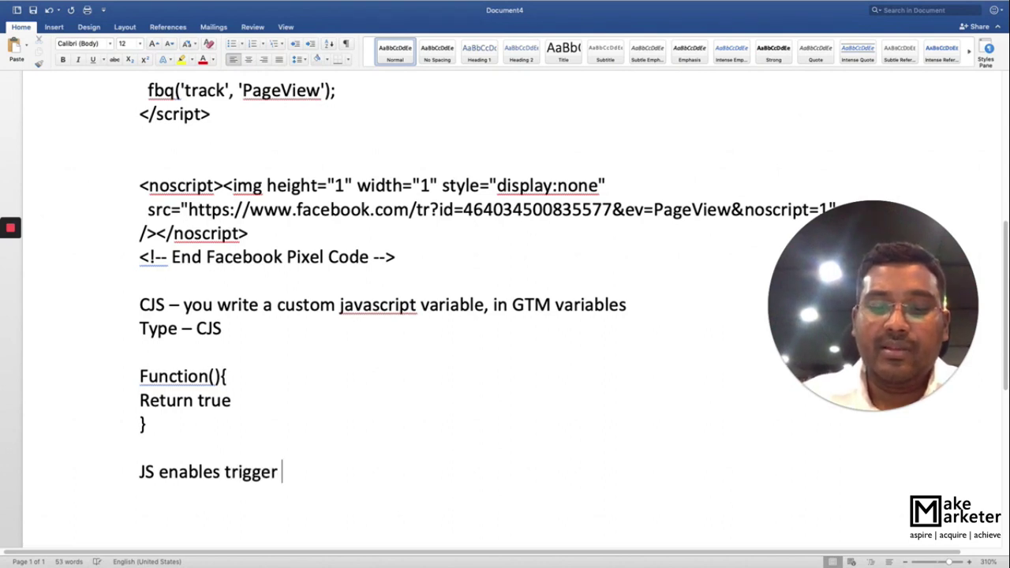
{"action": "type", "text": "- does not "}
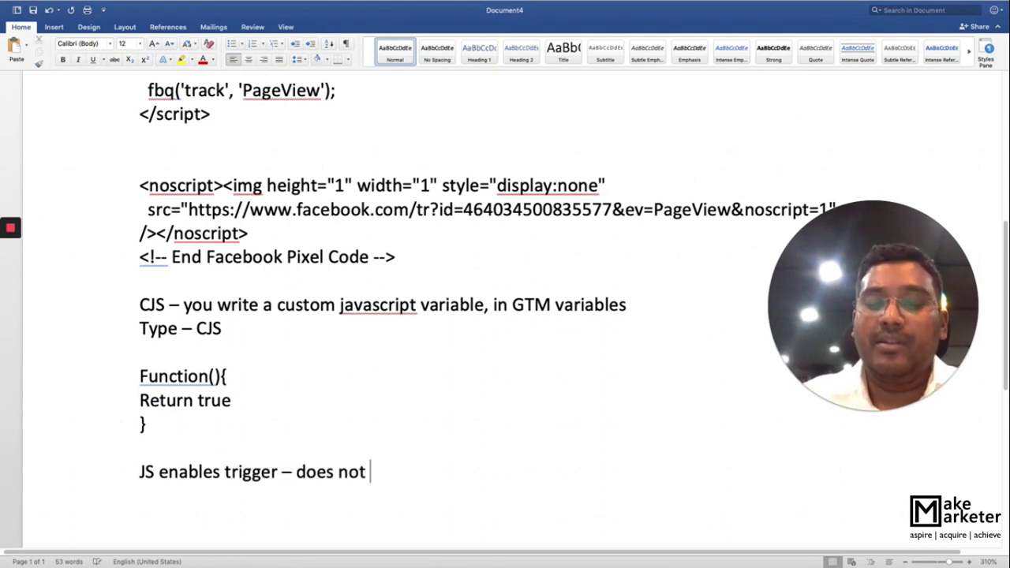
{"action": "type", "text": "contain t"}
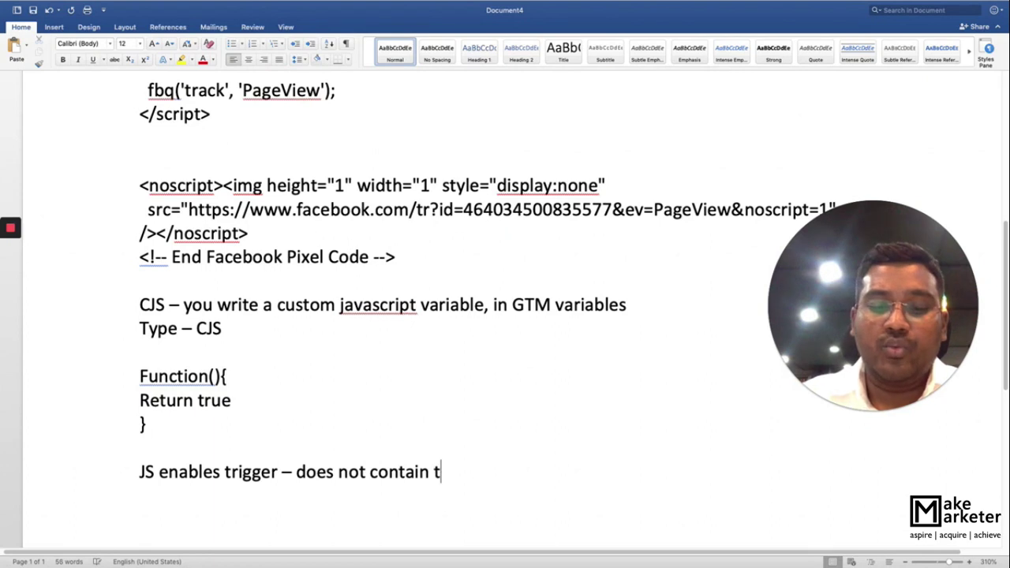
{"action": "type", "text": "rue"}
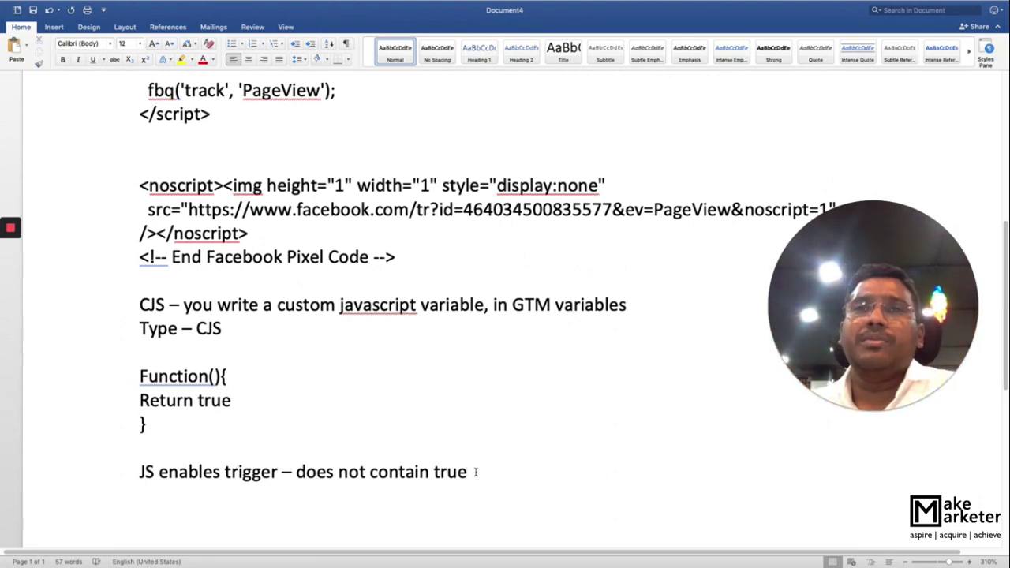
Step: Highlight the noscript image code and its Facebook source URL for review, and clear the selection
{"action": "left_click_drag", "start_coordinate": [247, 235], "coordinate": [138, 185]}
{"action": "left_click", "coordinate": [263, 240]}
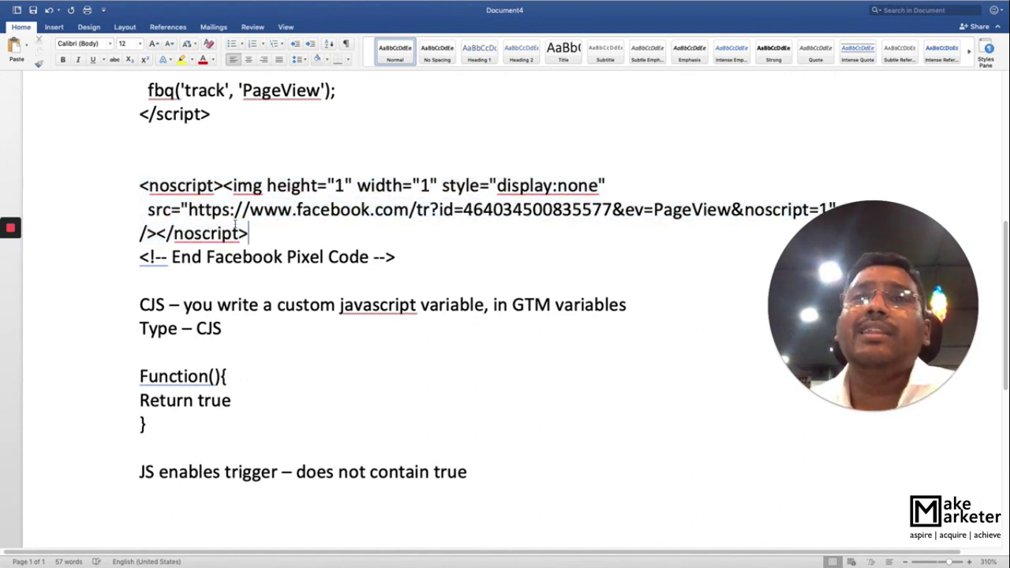
{"action": "left_click_drag", "start_coordinate": [189, 211], "coordinate": [809, 210]}
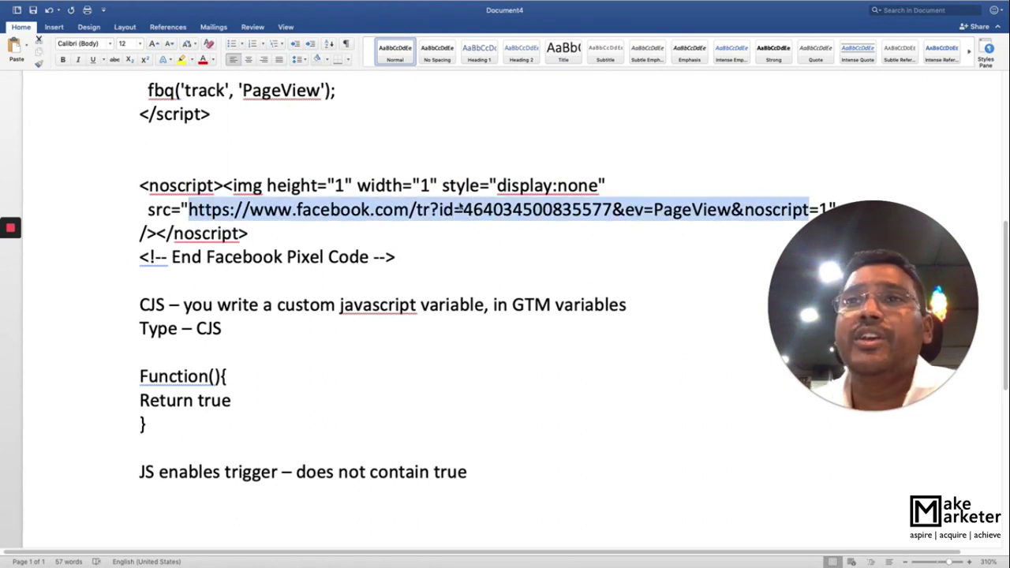
{"action": "left_click", "coordinate": [432, 189]}
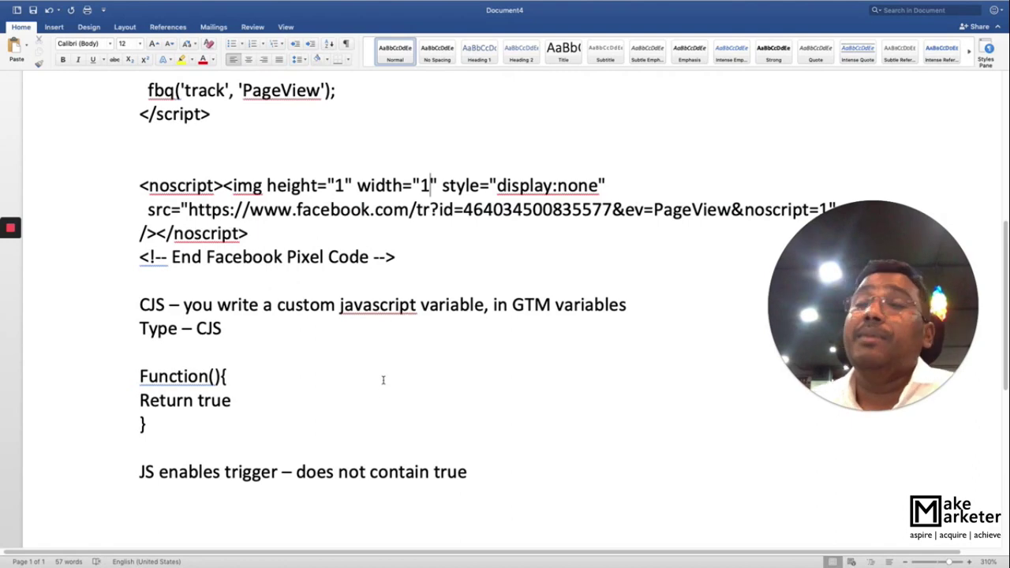
Step: Switch back to Google Tag Manager to view the JS Enabled Variable's configuration
{"action": "key", "text": "ctrl+Up"}
{"action": "left_click", "coordinate": [549, 27]}
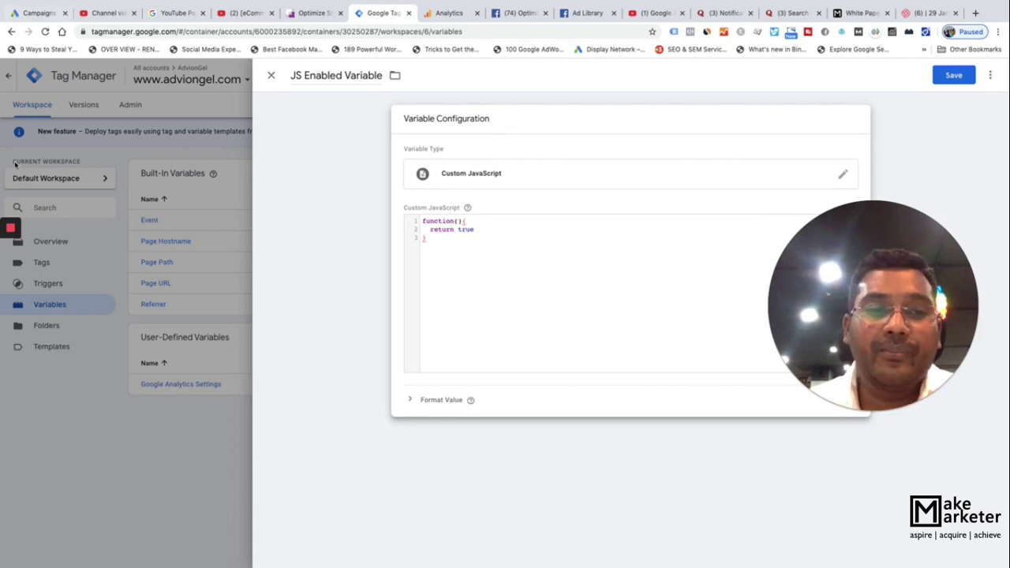
{"action": "mouse_move", "coordinate": [12, 233]}
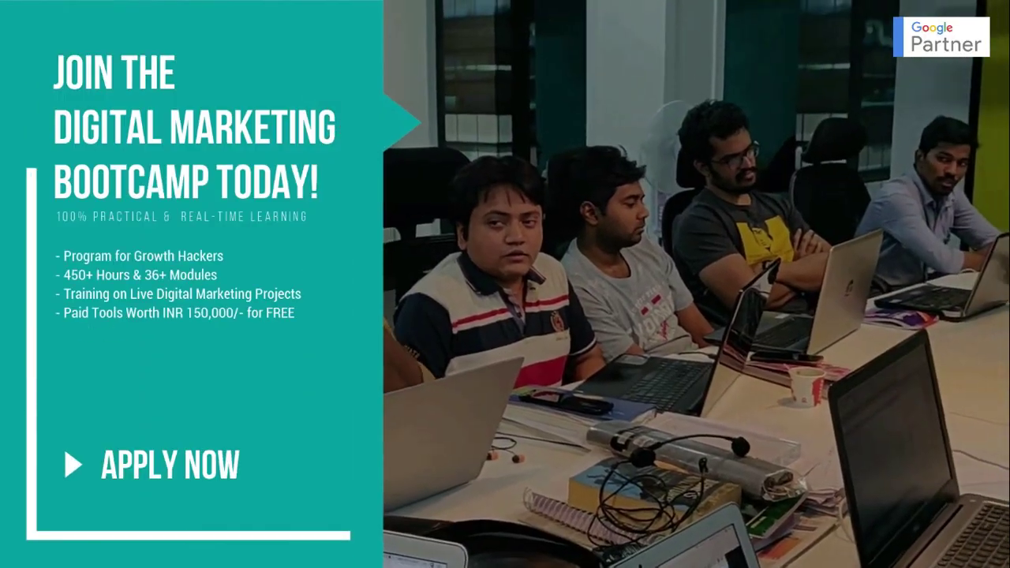